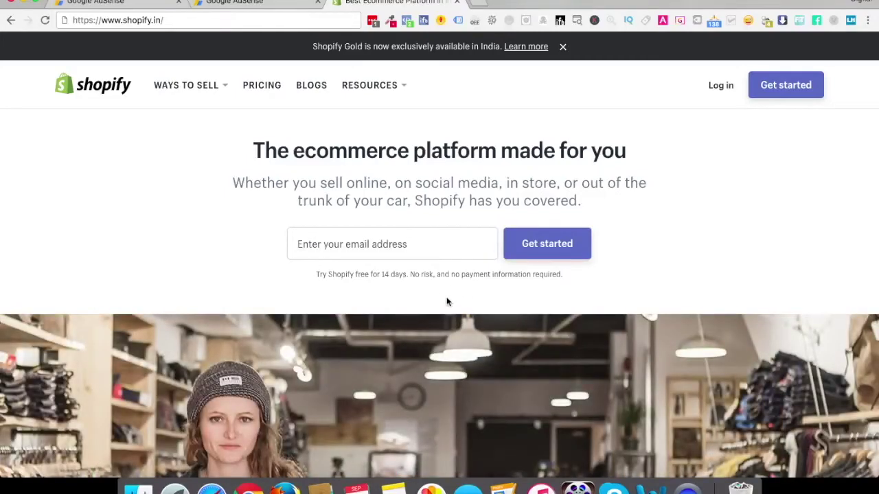
Enter the account email address in the homepage free-trial field and start the signup
click(384, 236)
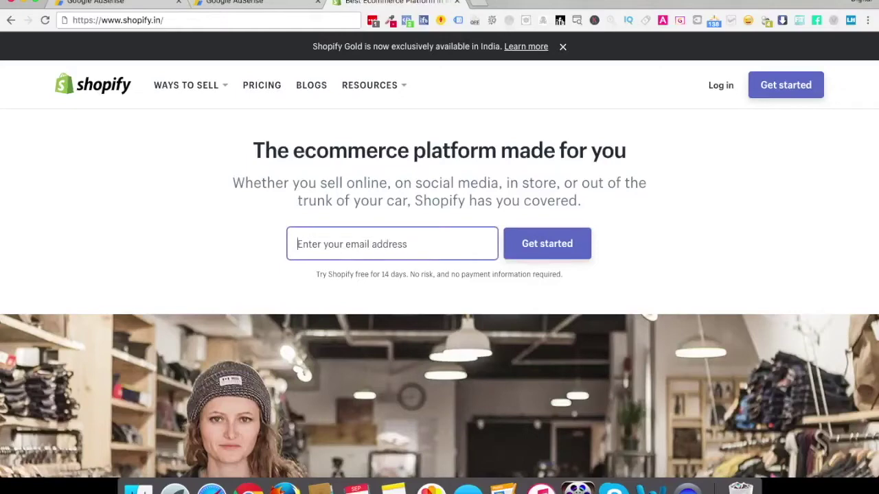
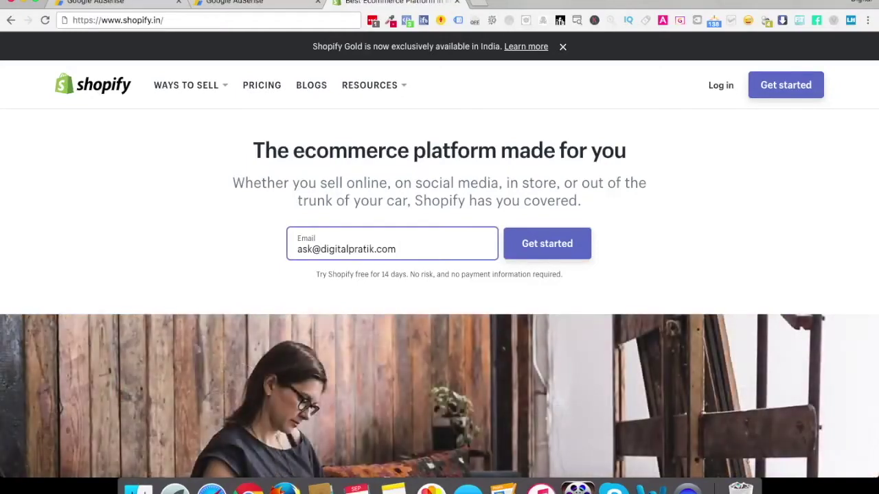
click(529, 247)
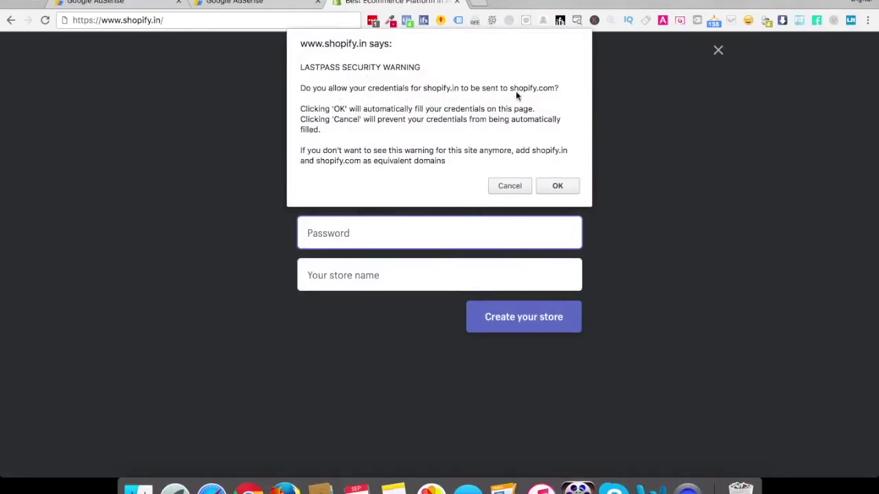
Accept the password manager prompt, then re-enter the account email and password
click(557, 187)
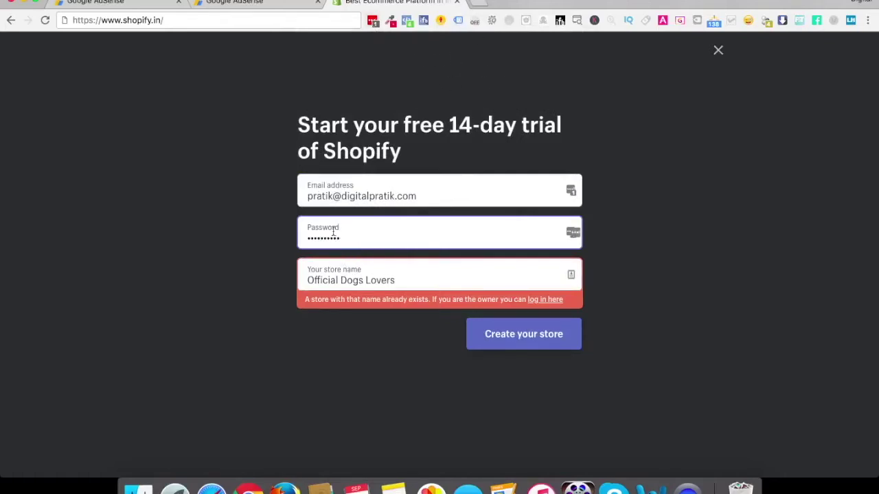
triple_click(358, 195)
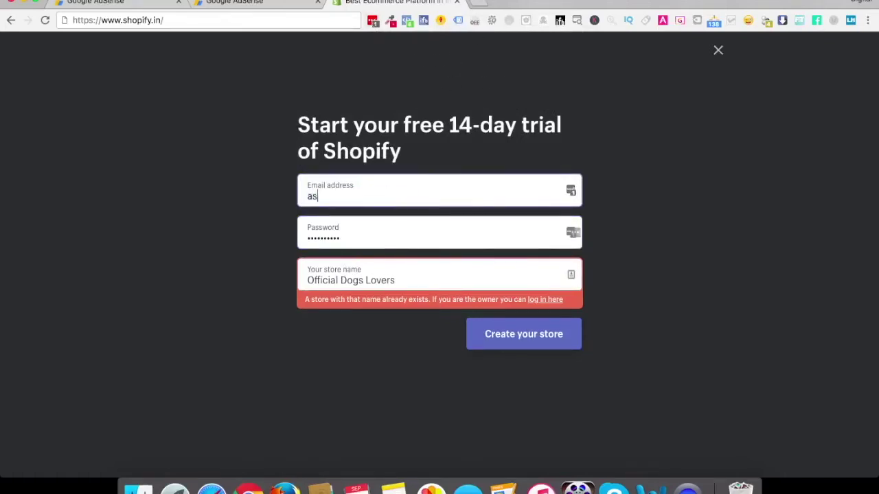
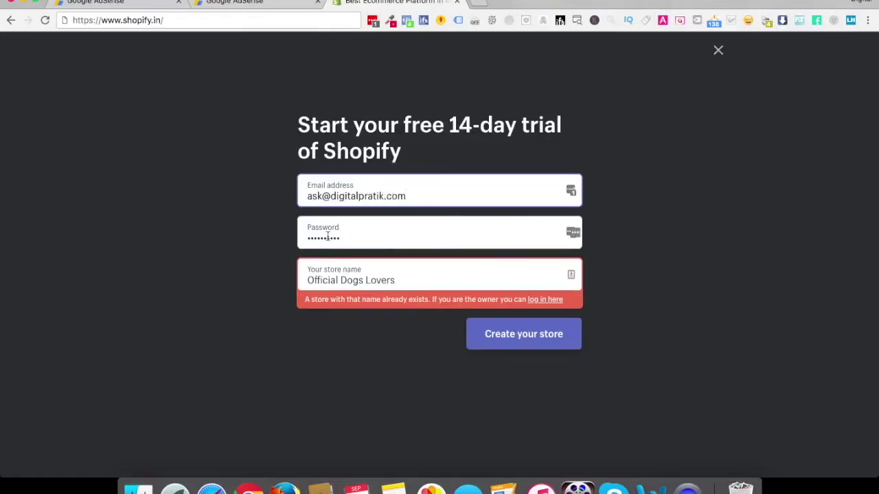
double_click(327, 237)
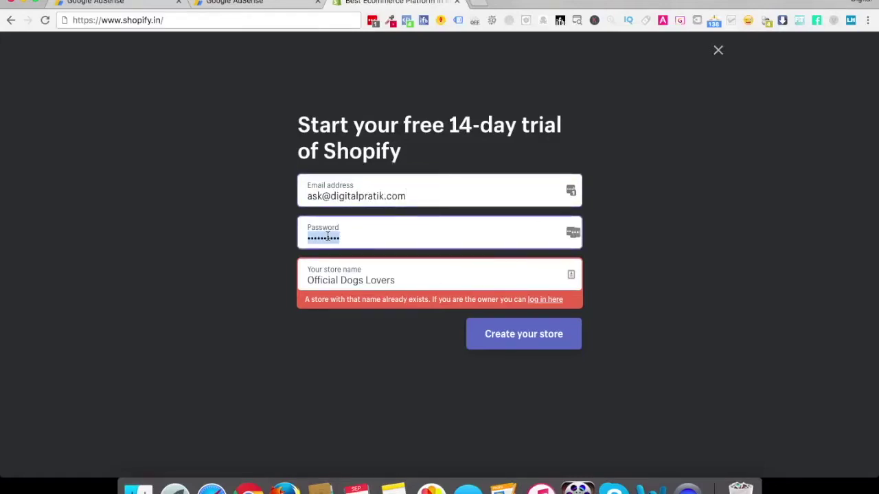
text(••••••)
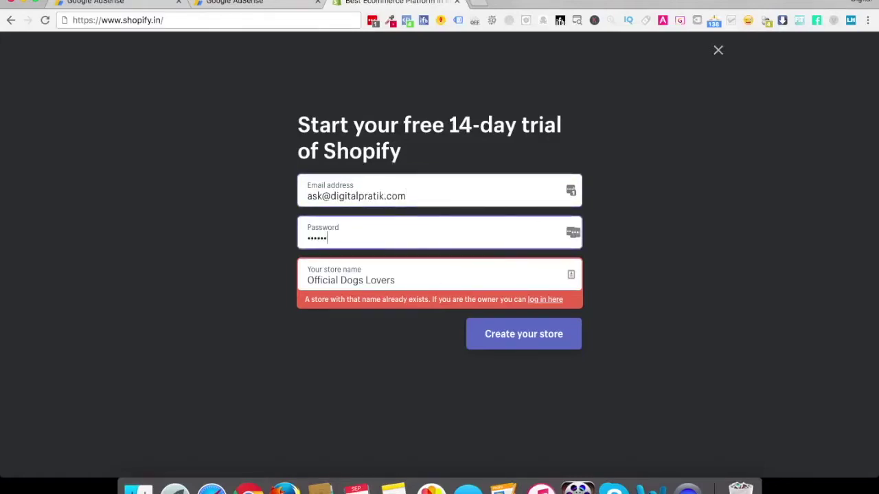
text(•)
Rename the store to 'Official Dogs Loverss', create it, and save the login
triple_click(336, 278)
click(418, 282)
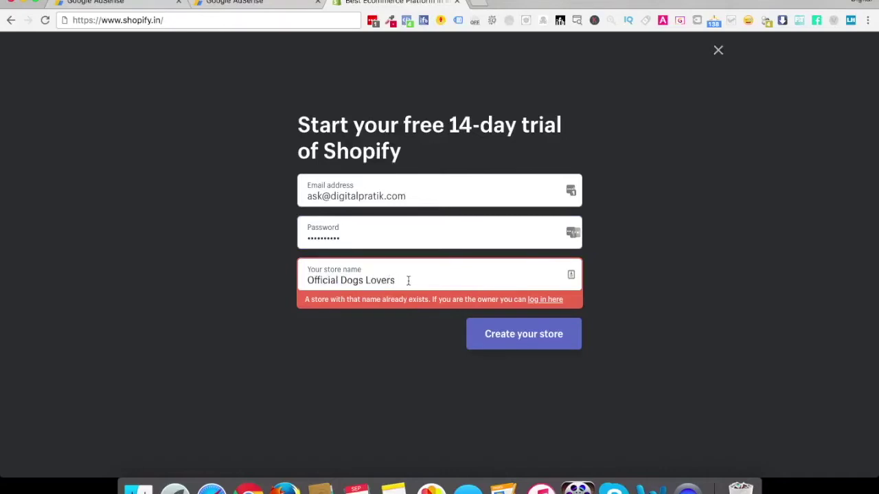
text(s)
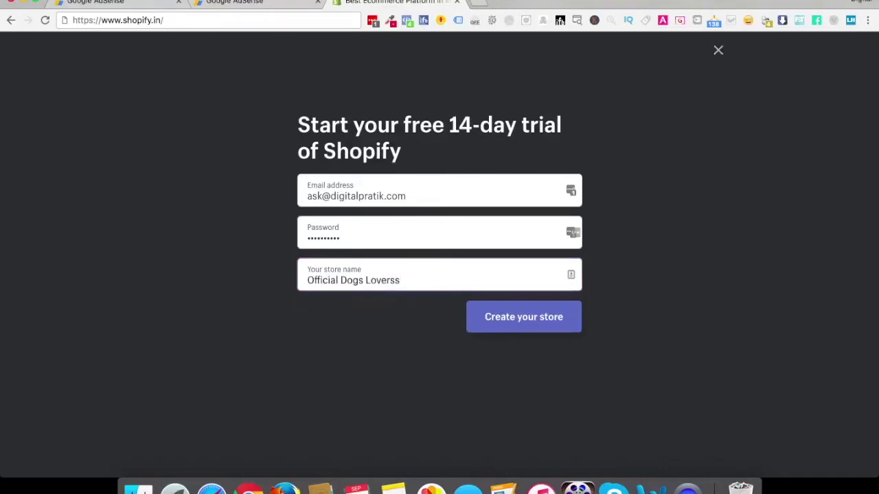
click(523, 333)
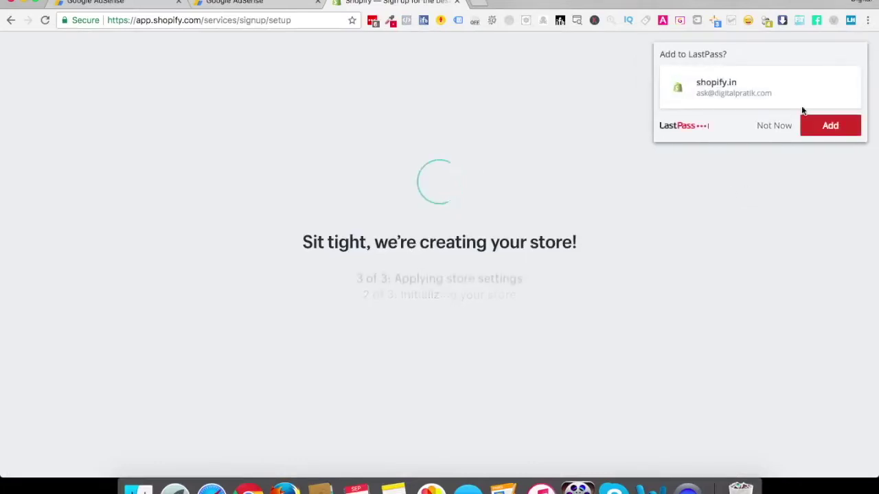
click(830, 127)
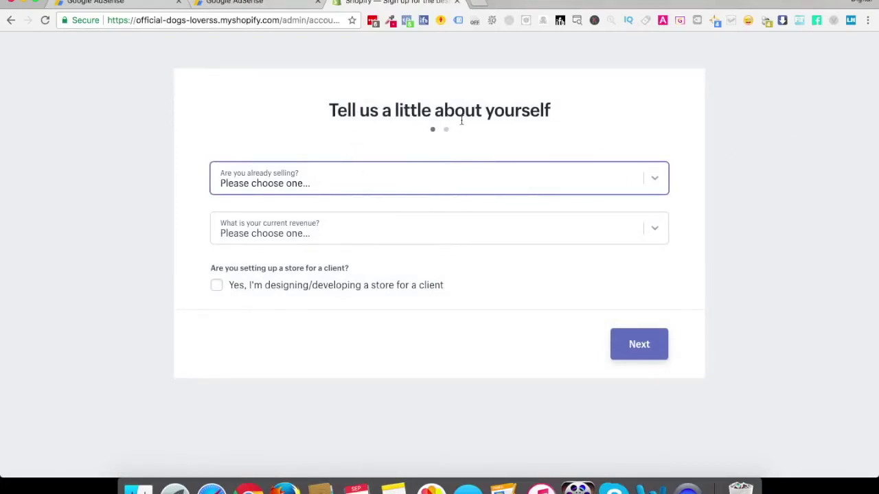
Answer 'I'm not selling products yet' and '$0 (I'm just getting started)', then continue
click(292, 181)
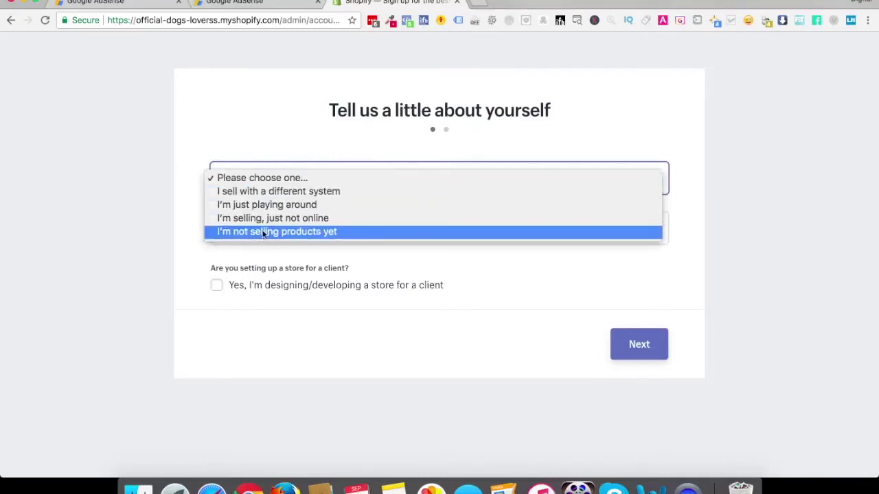
click(312, 231)
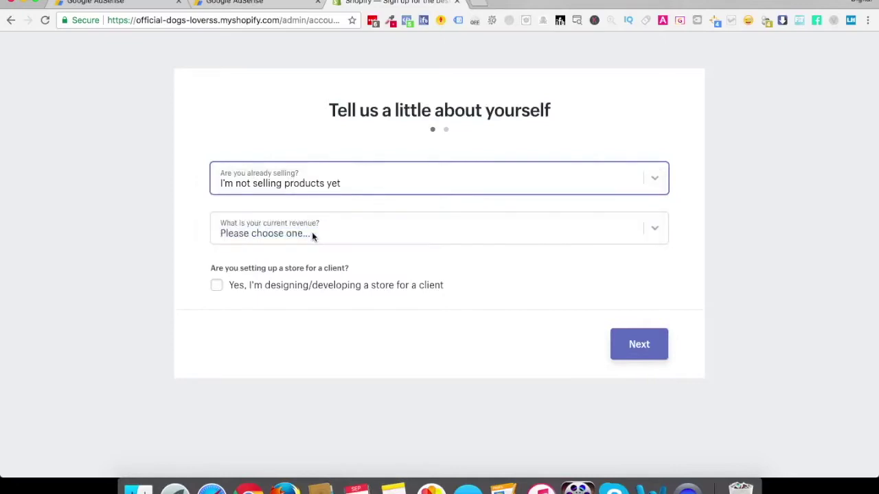
click(289, 234)
click(269, 241)
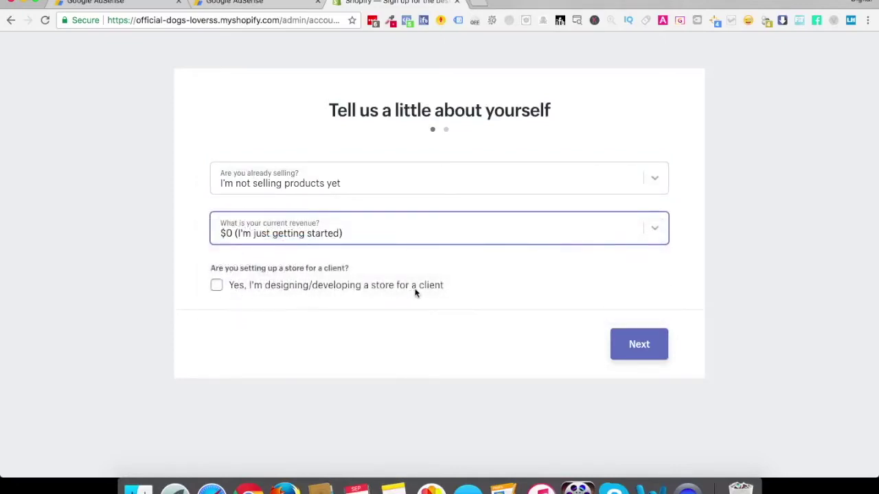
click(627, 344)
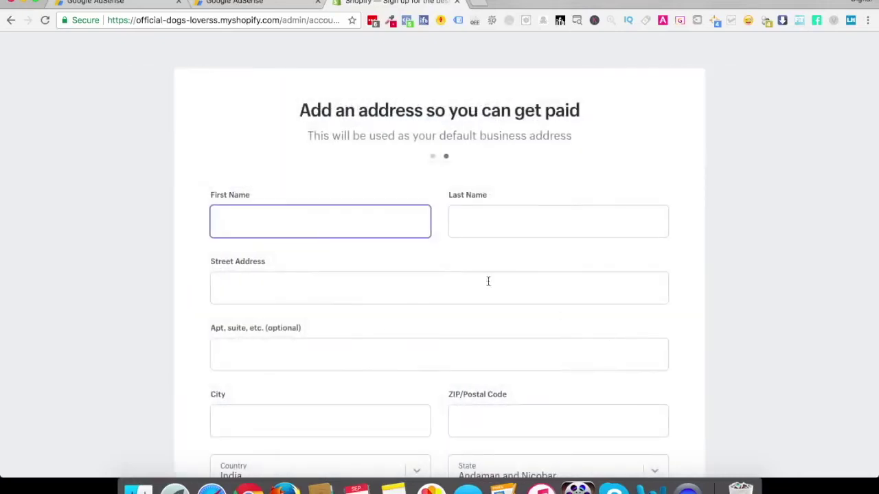
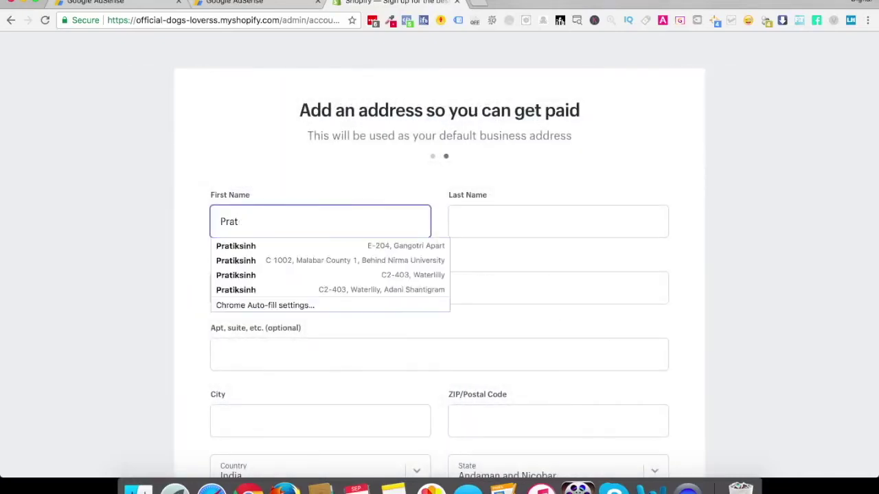
Enter the owner's first and last name and street address, fixing a typo
key(Tab)
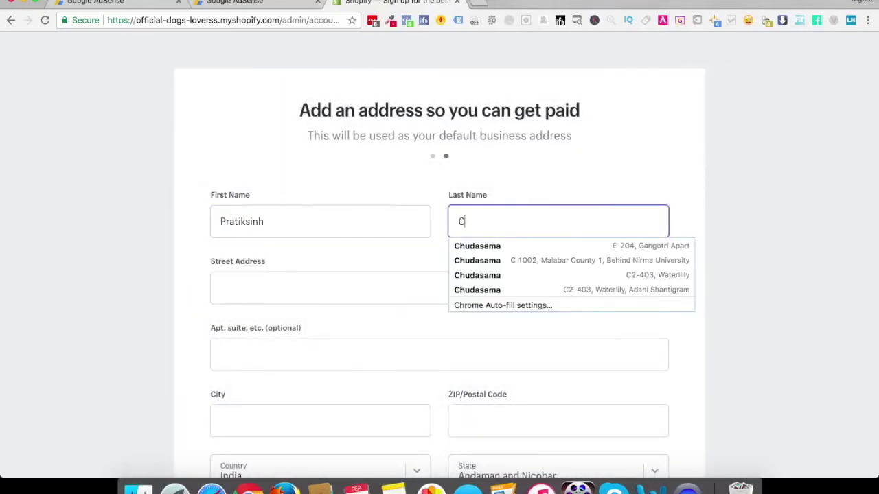
key(Tab)
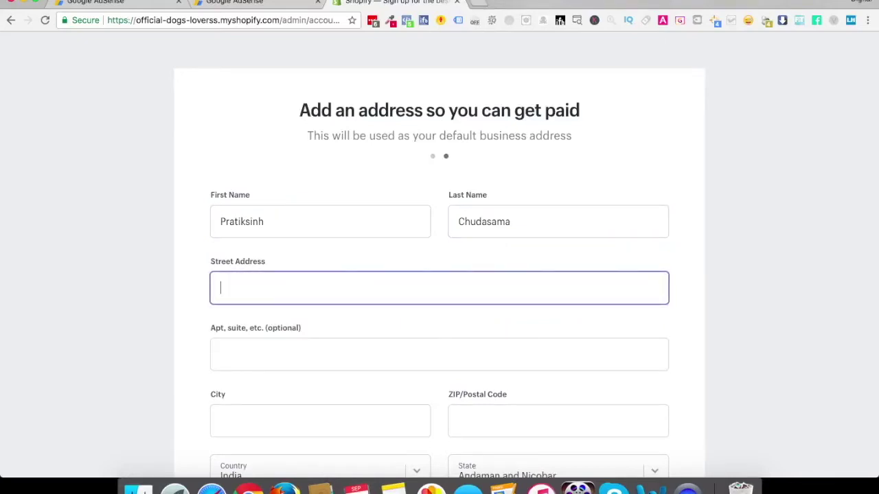
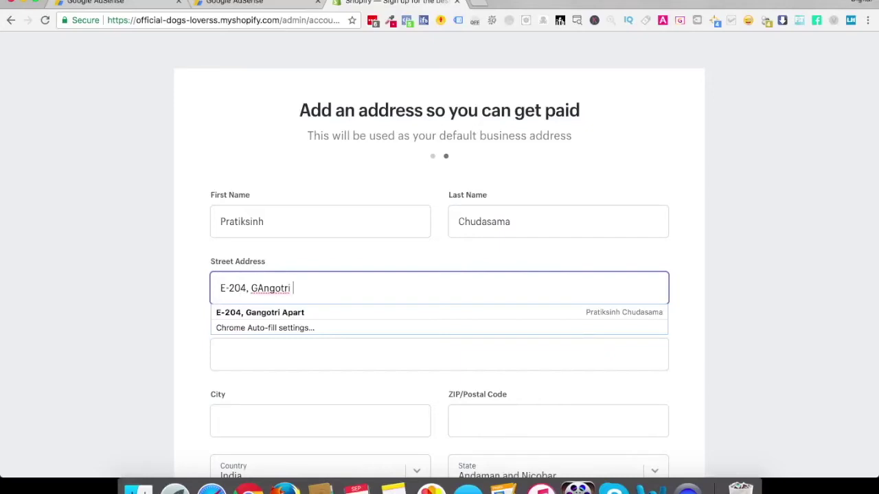
click(264, 288)
key(BackSpace)
text(art)
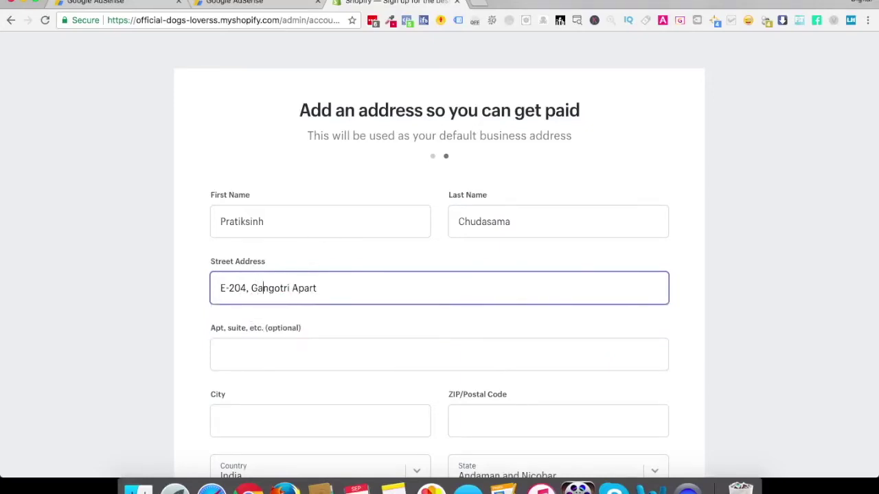
click(795, 319)
Set the city to Ahmedabad, ZIP code 380015, and state to Gujarat
scroll(794, 320, down, 5)
click(263, 210)
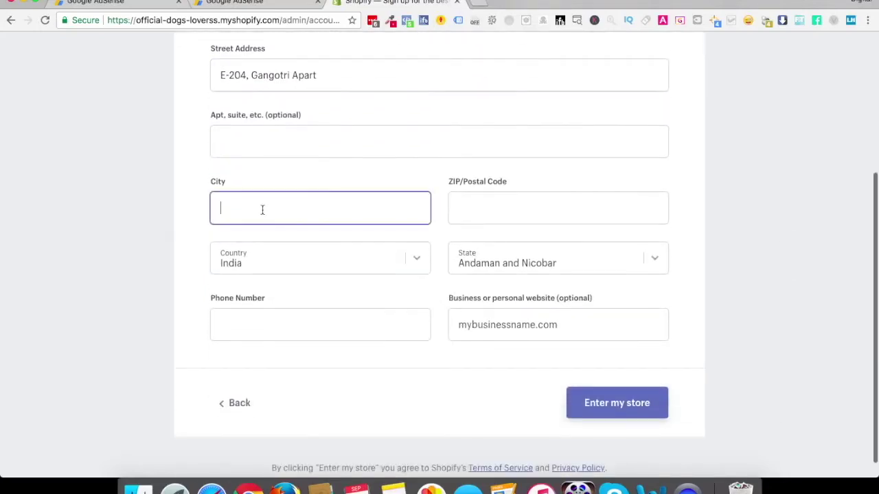
text(Ahmedabad)
click(459, 208)
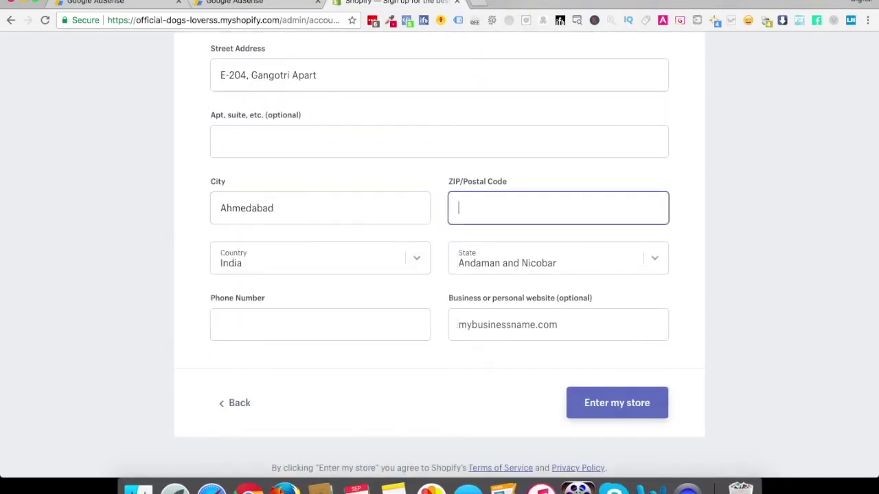
text(380015)
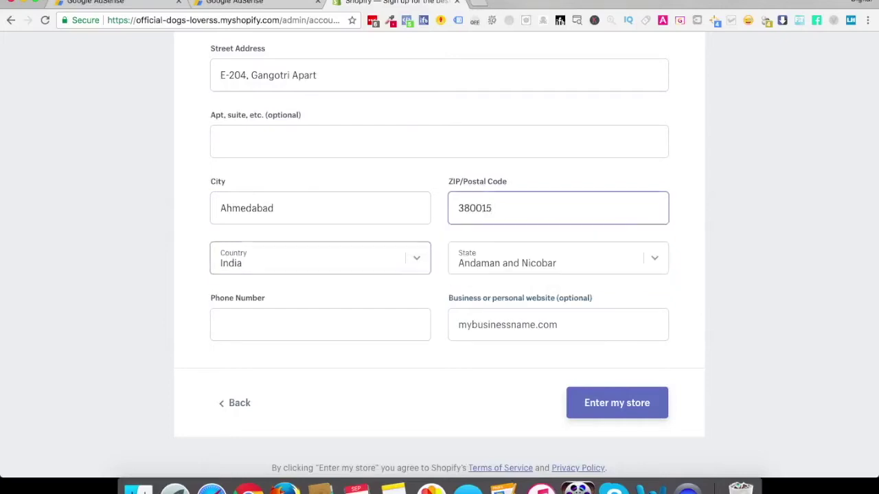
key(Tab)
click(521, 253)
text(gu)
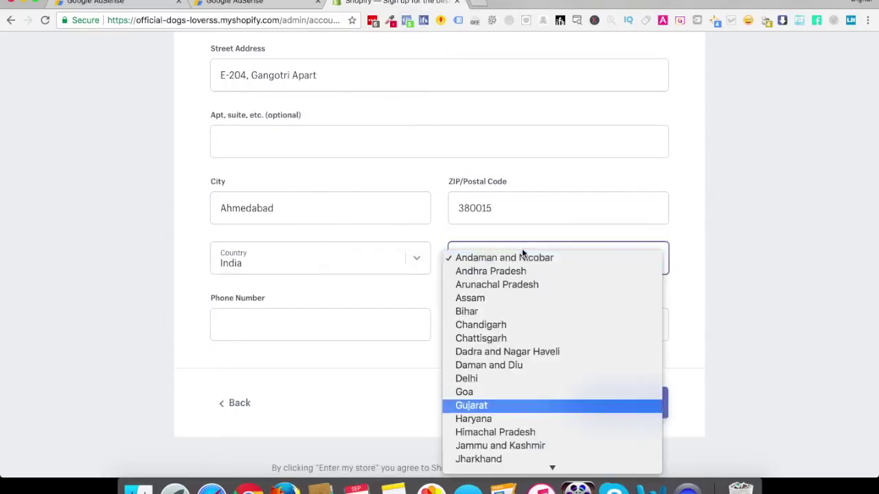
click(494, 406)
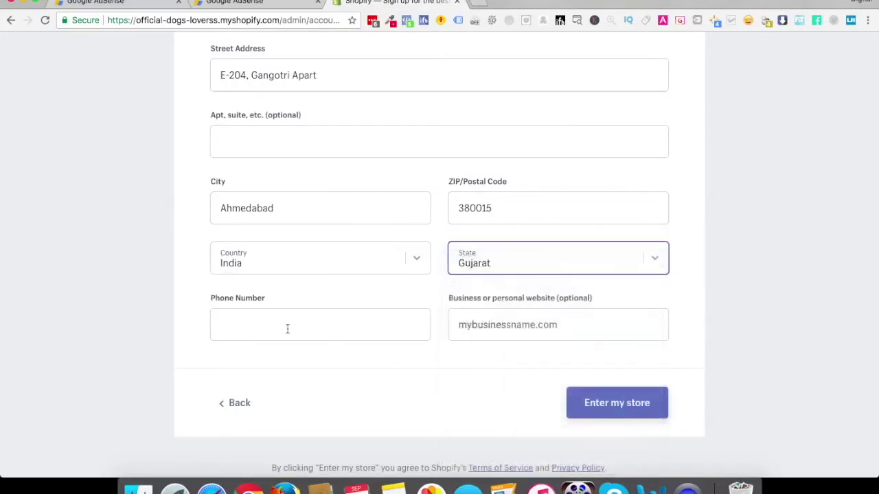
Enter the business phone number and submit the address details to enter the store
click(313, 327)
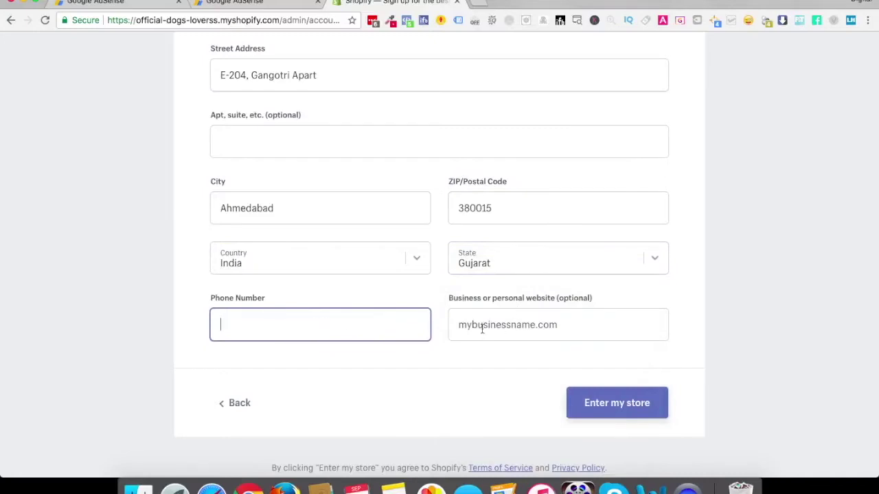
click(316, 326)
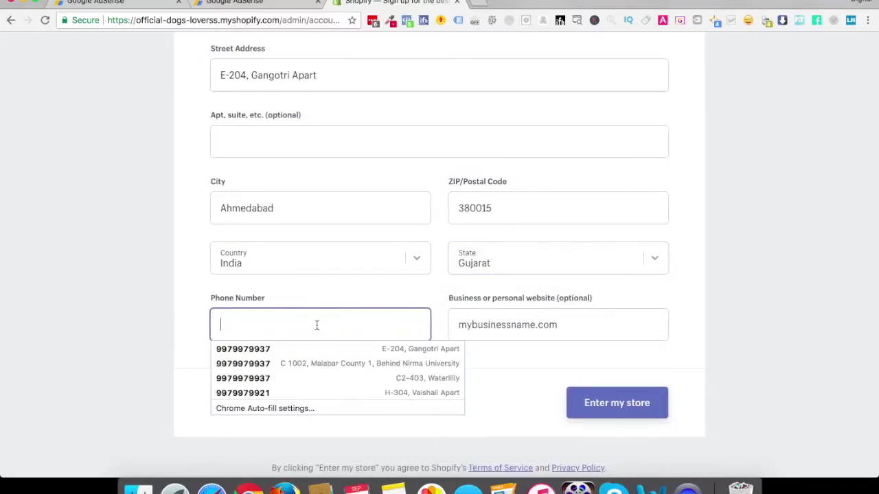
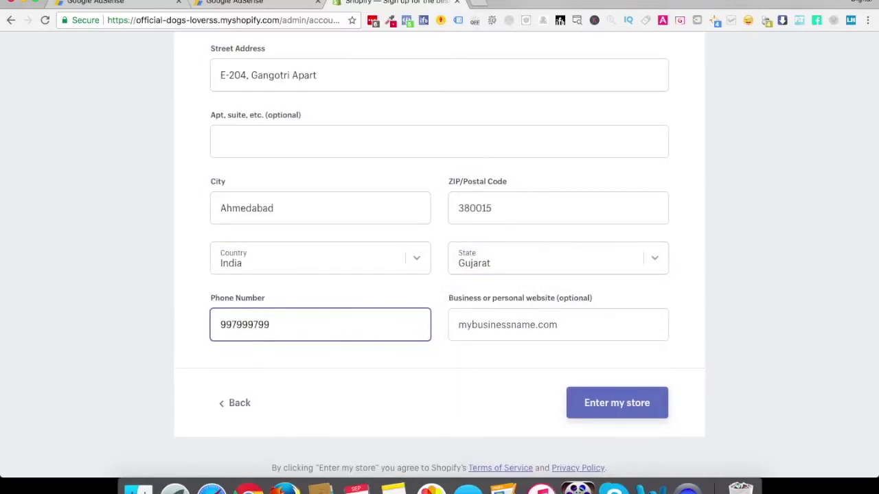
click(491, 325)
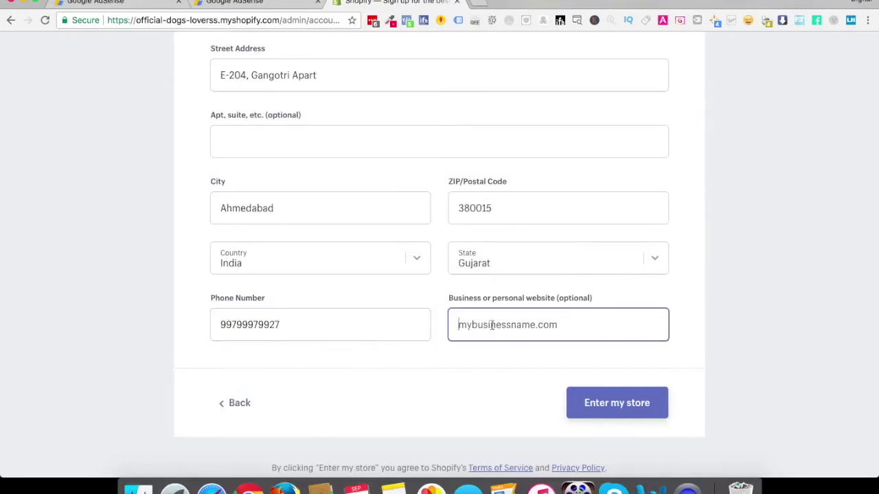
click(619, 409)
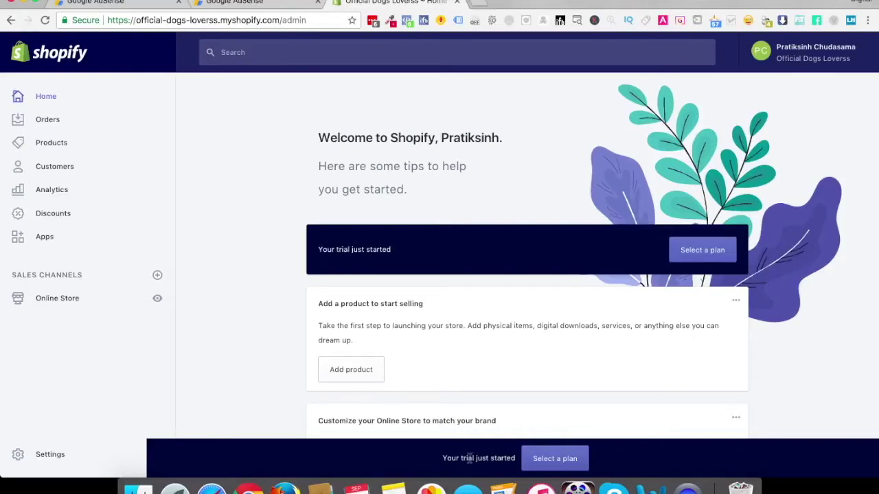
Glance at the account menu on admin Home, then go to Select a plan
click(799, 60)
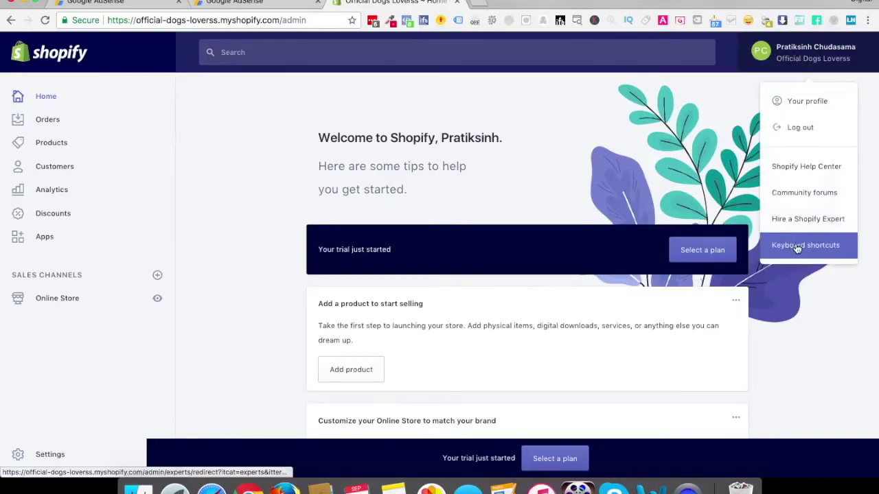
click(697, 221)
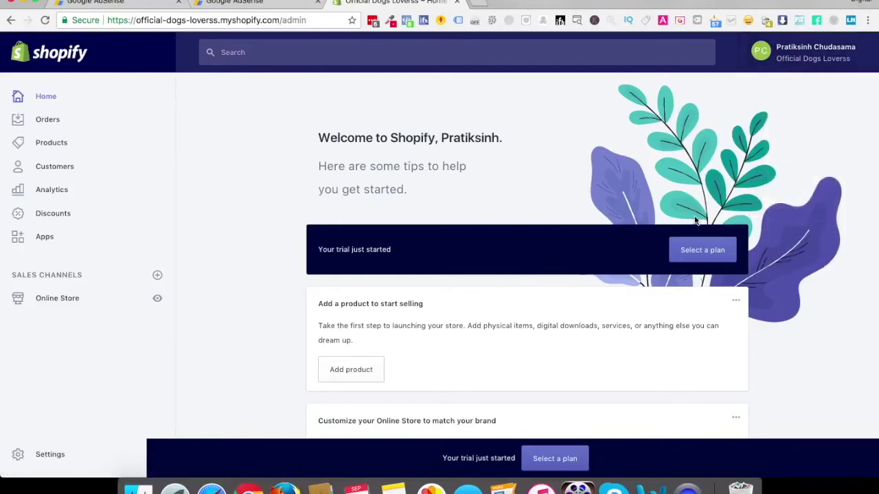
click(701, 260)
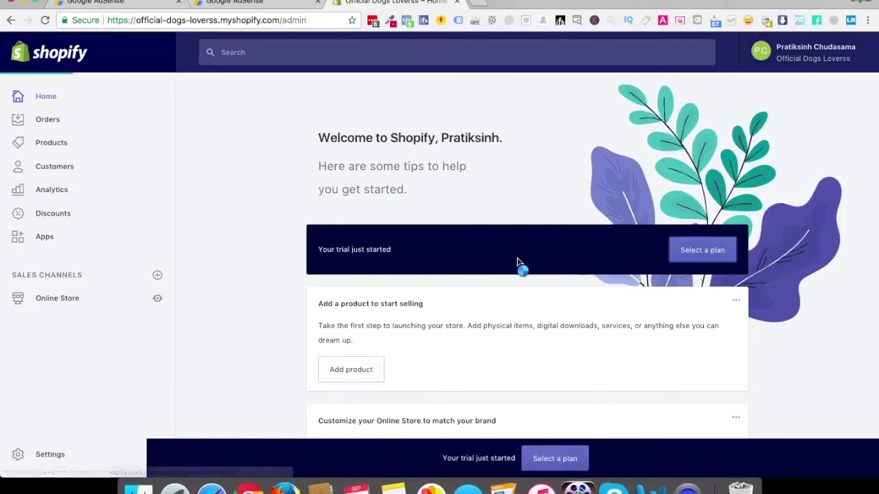
scroll(517, 258, down, 6)
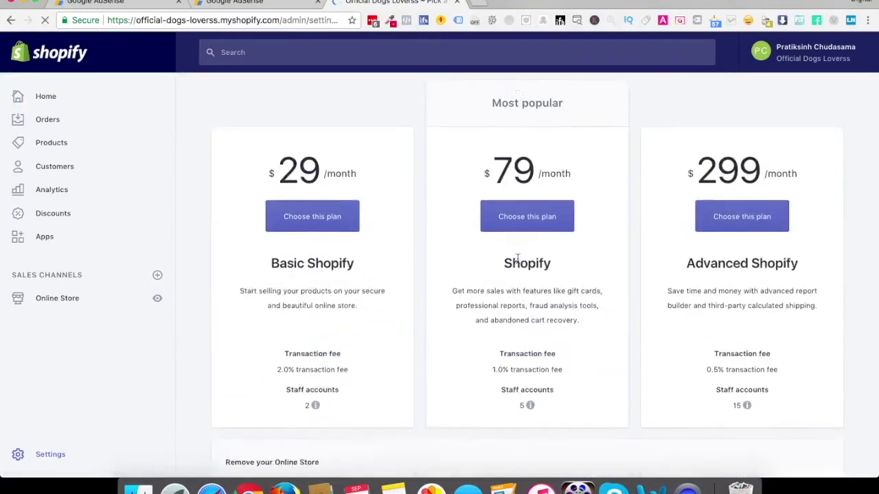
scroll(517, 258, up, 3)
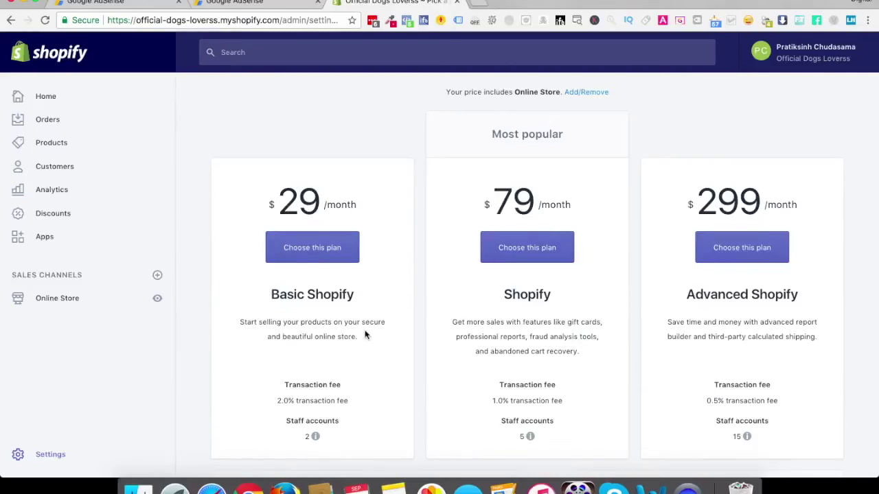
click(492, 400)
drag(492, 399, 562, 404)
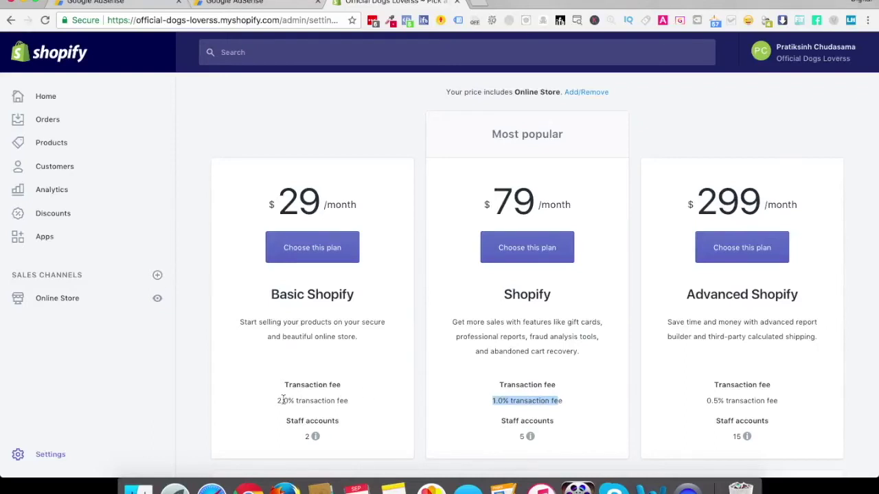
mouse_move(311, 437)
click(488, 360)
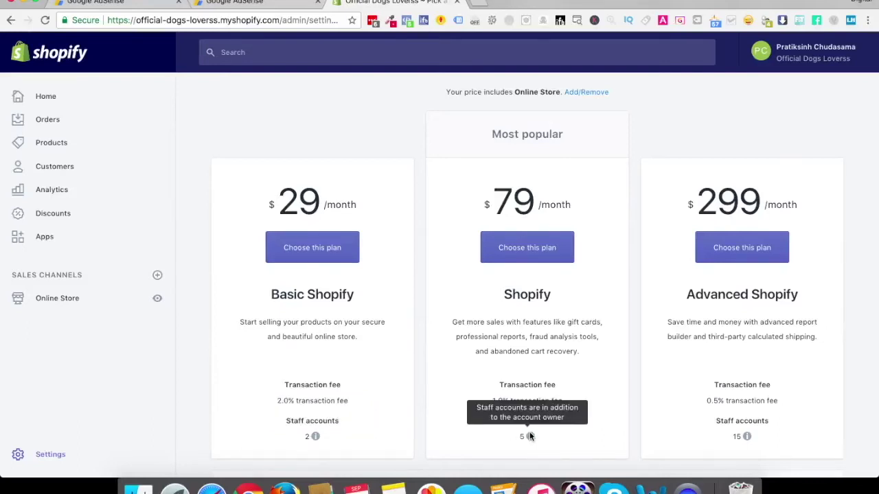
mouse_move(748, 436)
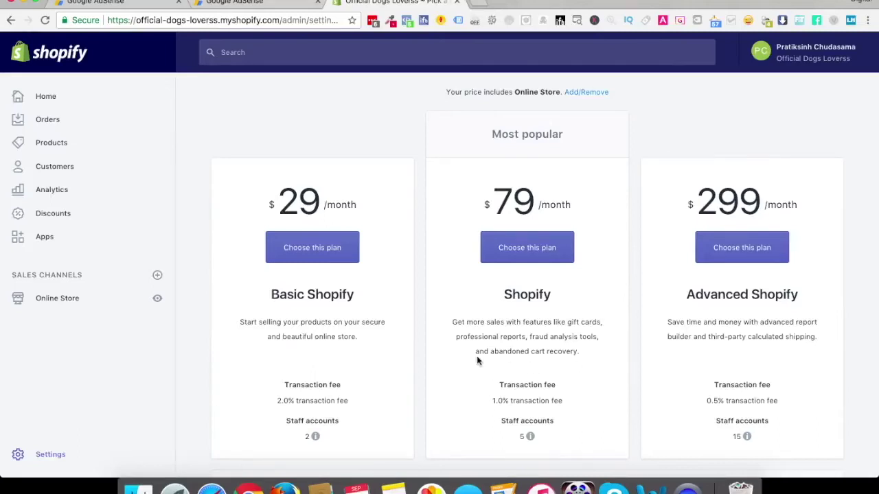
Highlight 'abandoned cart recovery' in the plan comparison, then return to admin Home
drag(491, 351, 613, 355)
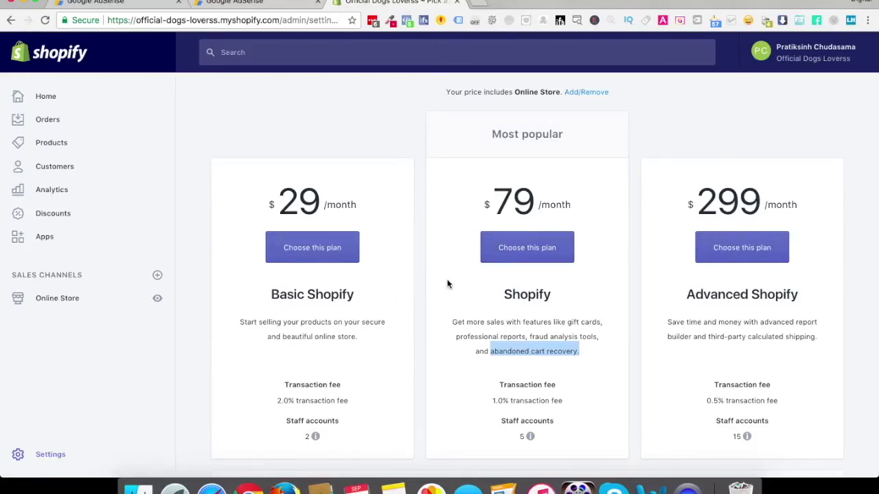
click(42, 99)
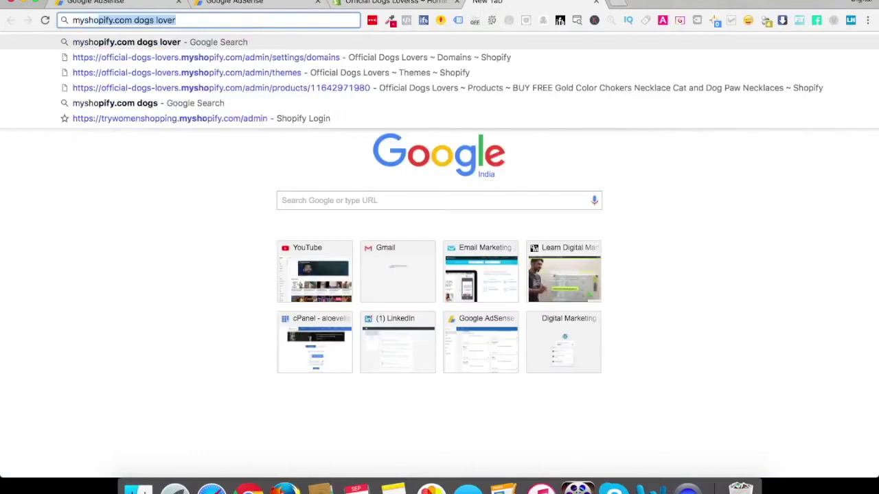
Search Google for 'myshopify.com dogs lover' in a new tab
text(pify.com)
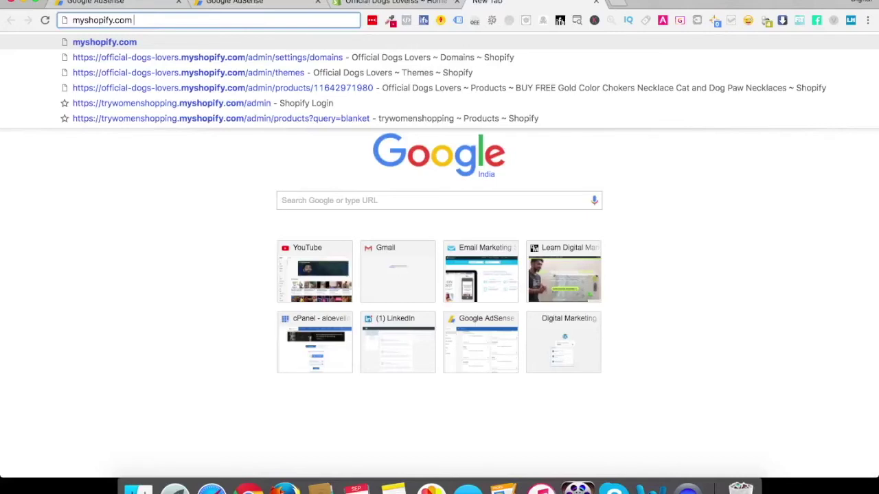
text(dogs li)
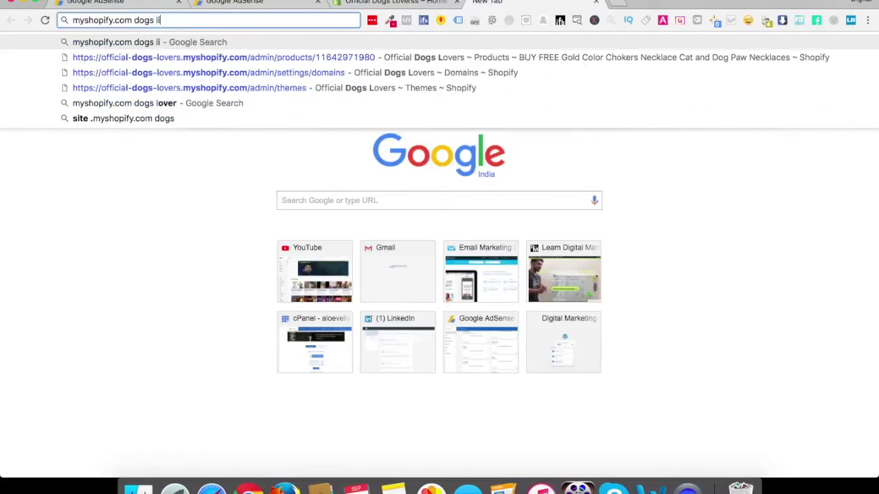
key(BackSpace)
text(over)
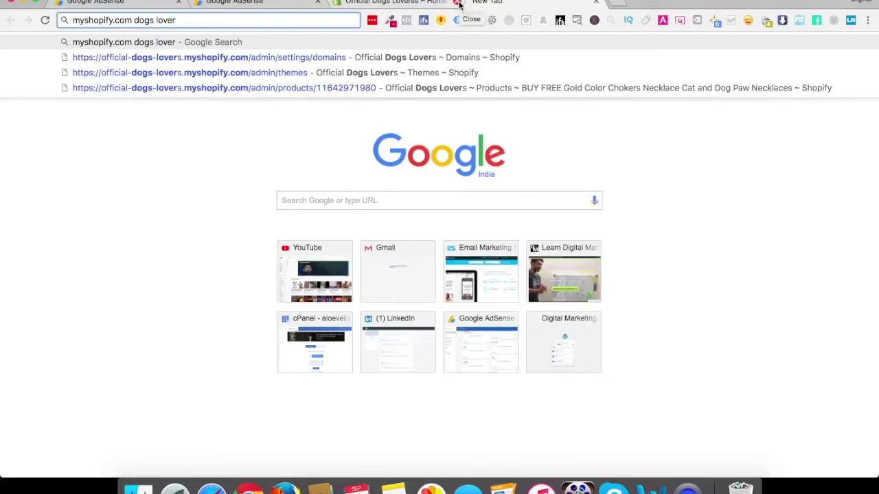
key(Return)
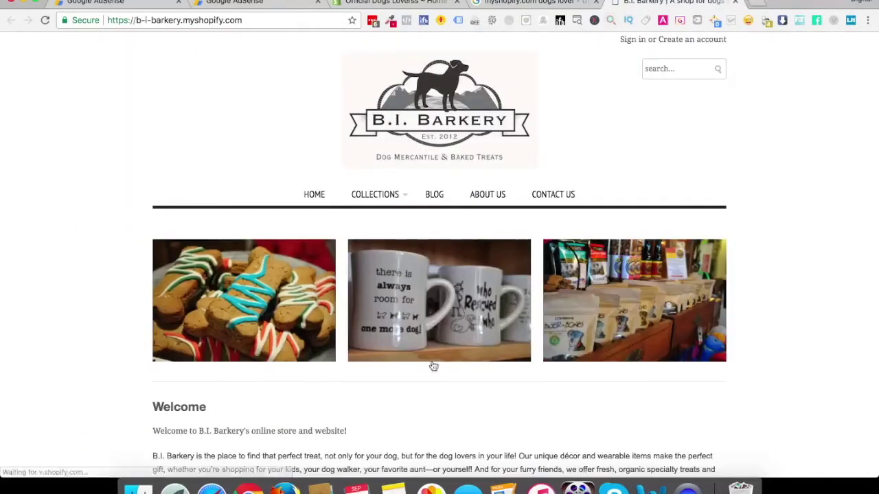
Scroll through the B.I. Barkery store page, then close its tab
scroll(107, 297, down, 6)
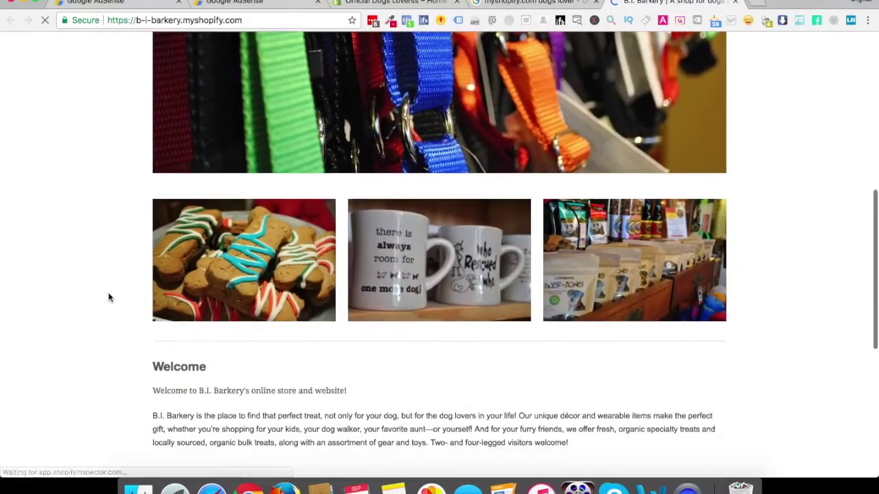
scroll(108, 297, down, 5)
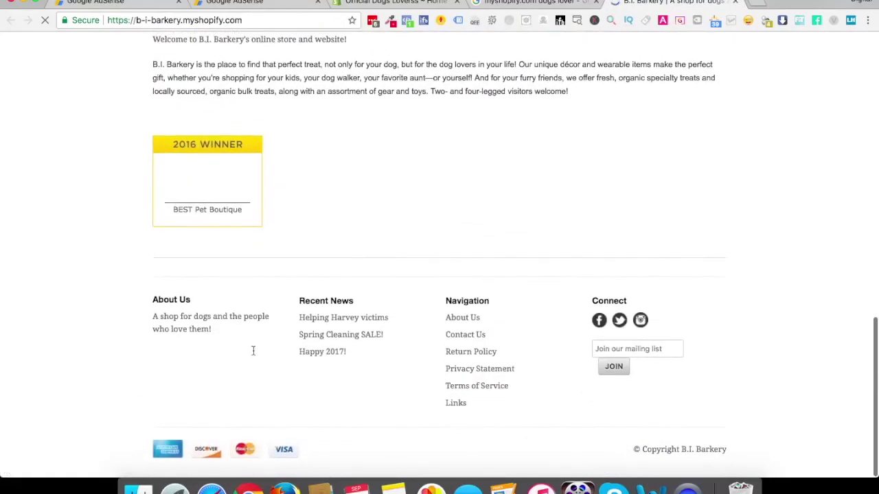
click(736, 3)
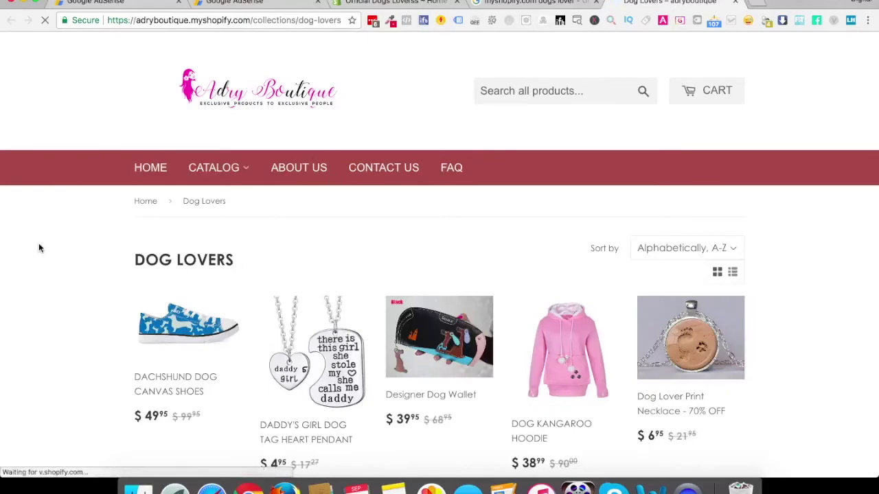
Scroll the Poster Dog Minimal product page down to its footer and suggestions
scroll(45, 339, down, 8)
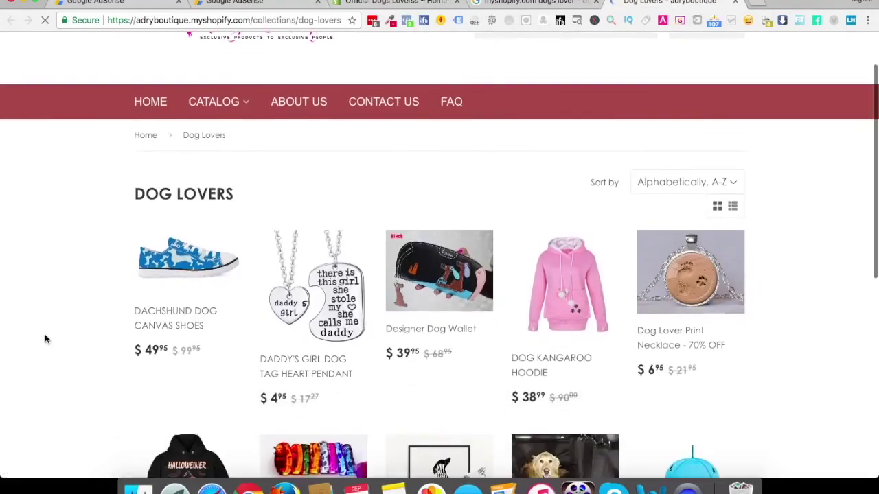
scroll(45, 339, down, 1)
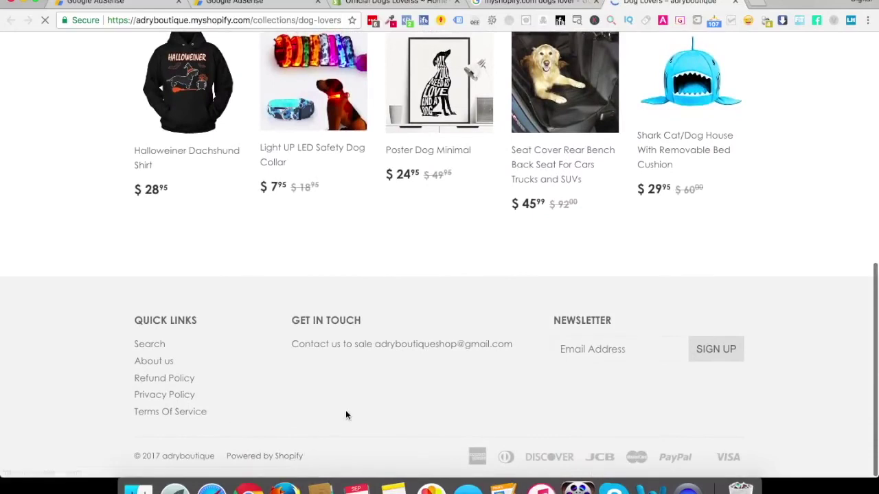
scroll(346, 412, up, 2)
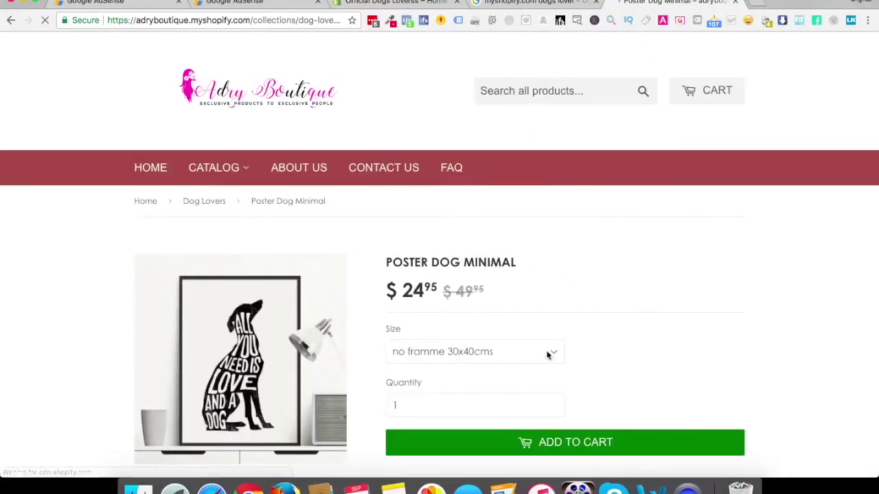
scroll(580, 361, down, 4)
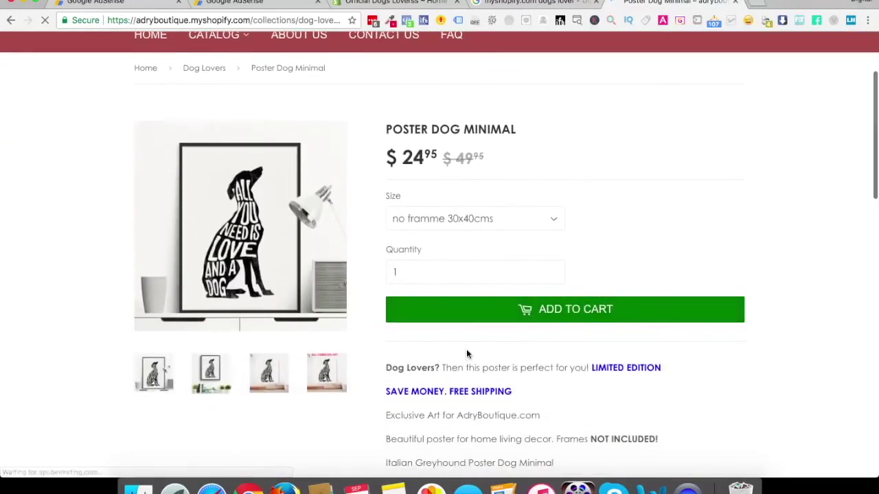
scroll(467, 351, down, 20)
scroll(466, 351, up, 3)
scroll(466, 354, up, 10)
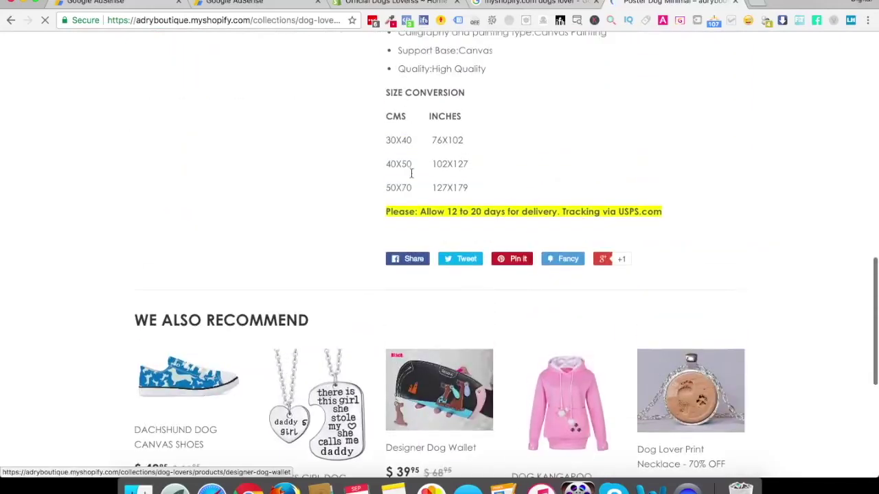
scroll(214, 366, down, 8)
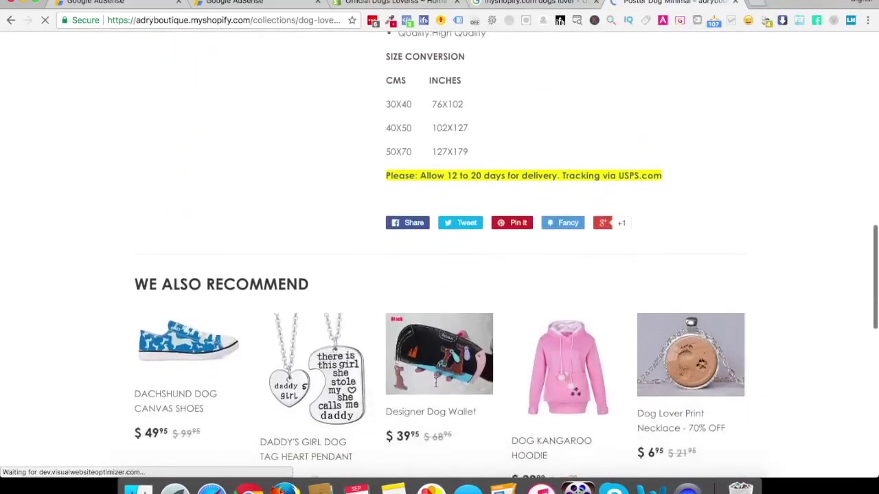
scroll(215, 367, down, 11)
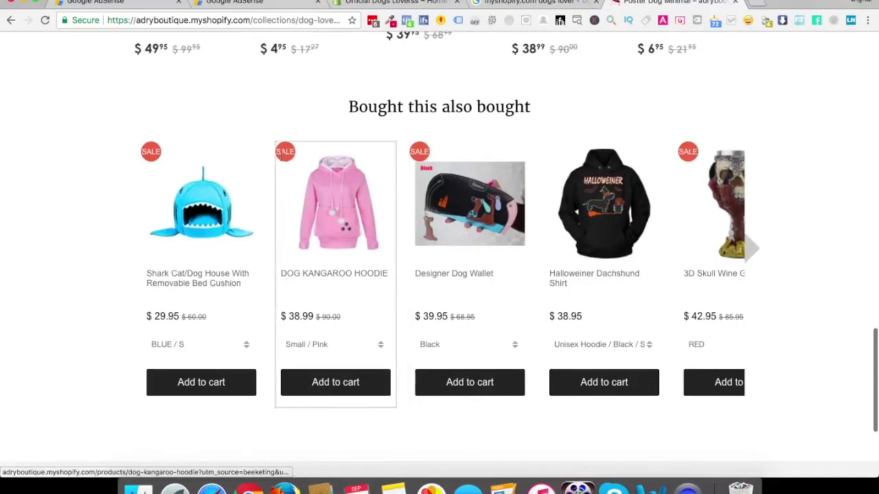
scroll(337, 295, down, 5)
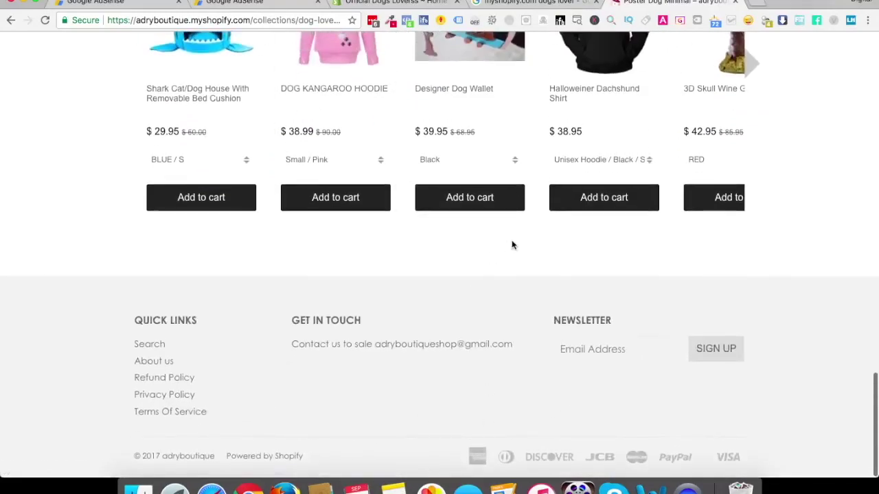
Close the product tab and browse the Mind & Body Store Dog Lovers collection, back to top
click(734, 3)
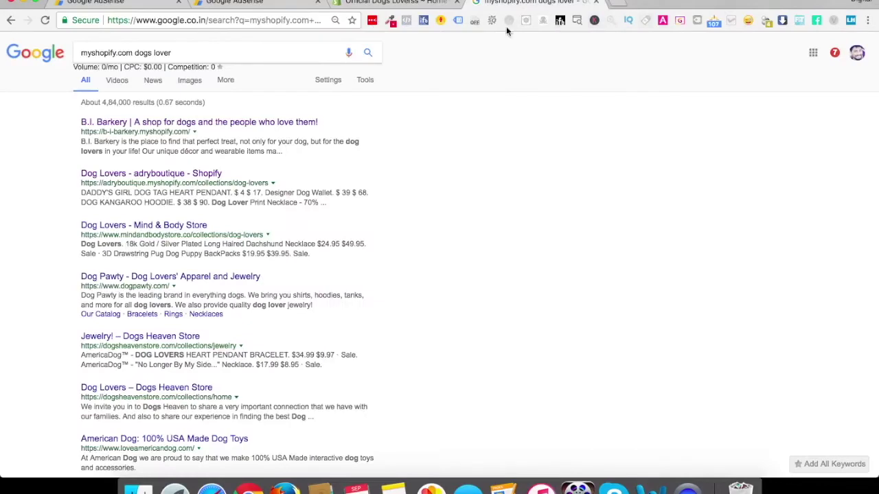
super+click(181, 225)
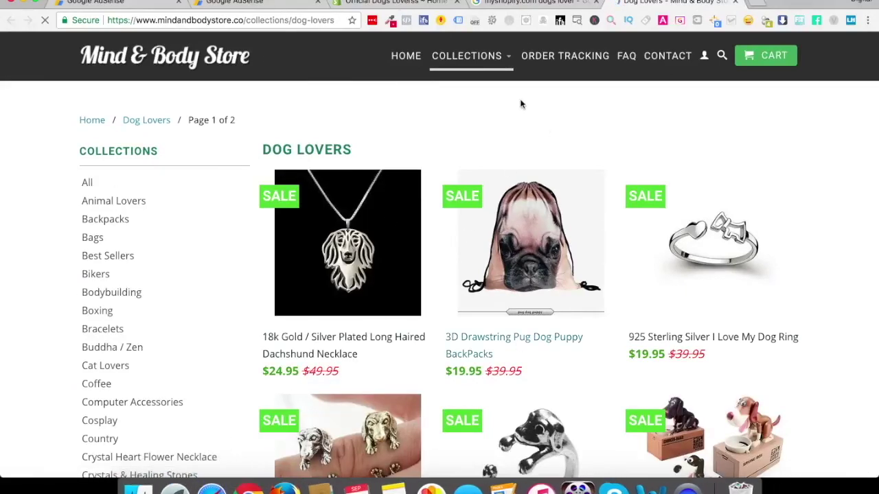
mouse_move(491, 64)
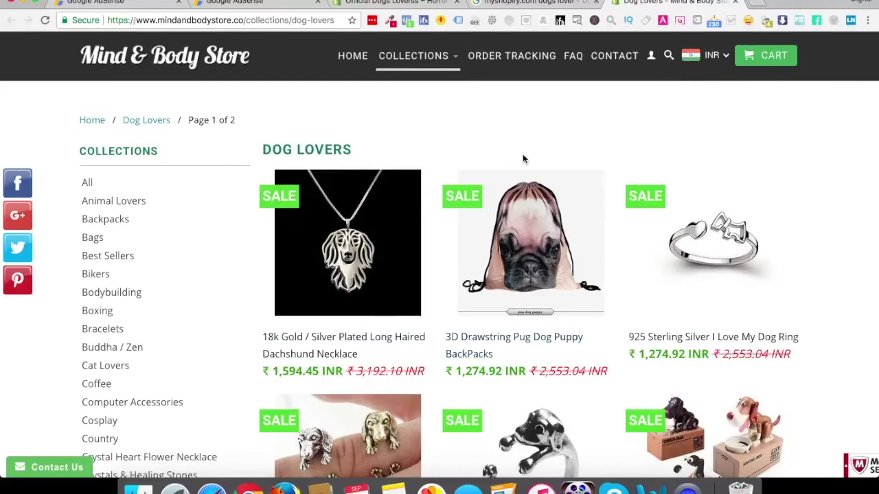
scroll(522, 159, down, 3)
scroll(523, 154, down, 6)
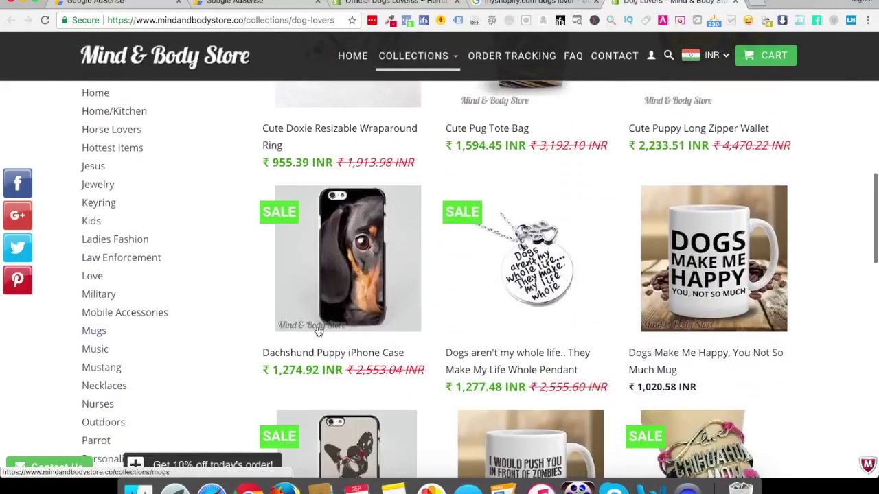
scroll(354, 376, down, 8)
scroll(354, 376, down, 3)
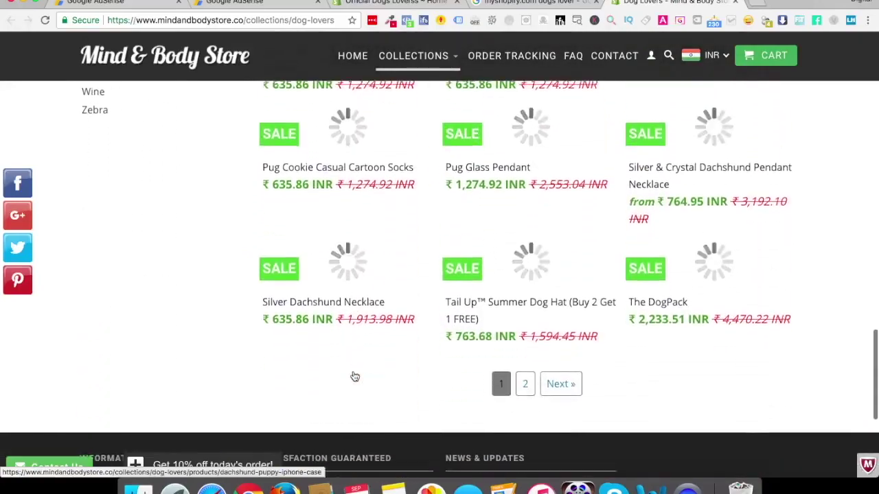
key(Home)
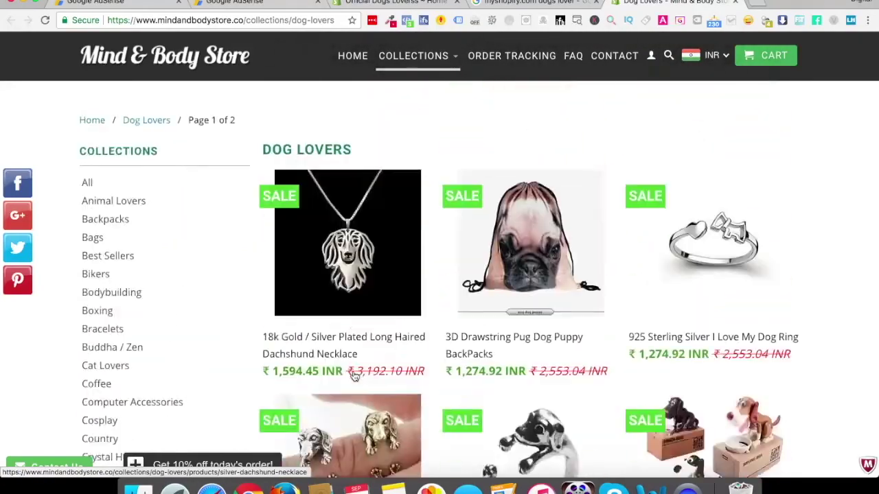
Close the Mind & Body Store, browse the American Dog homepage, then return to the Dogs Loverss admin
click(734, 4)
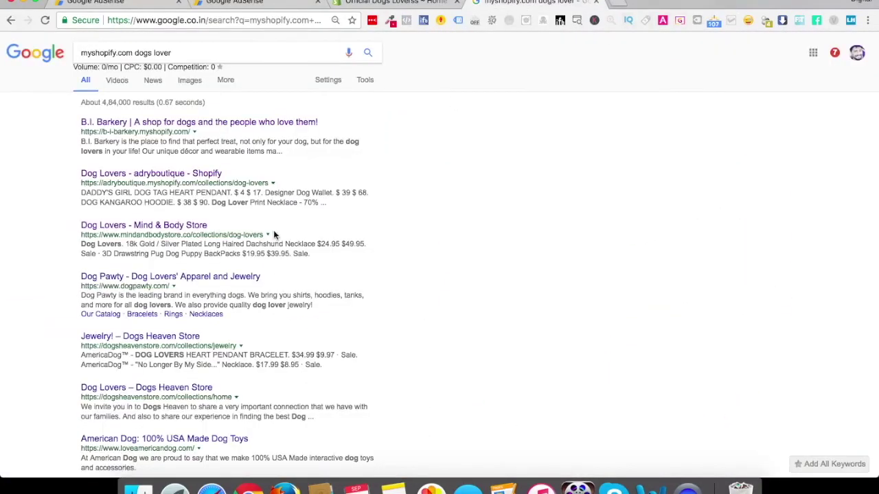
super+click(215, 440)
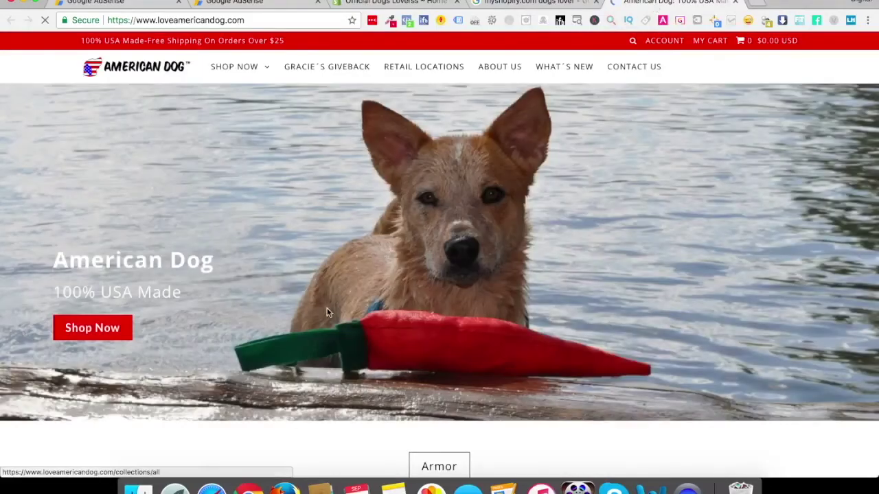
scroll(410, 231, down, 3)
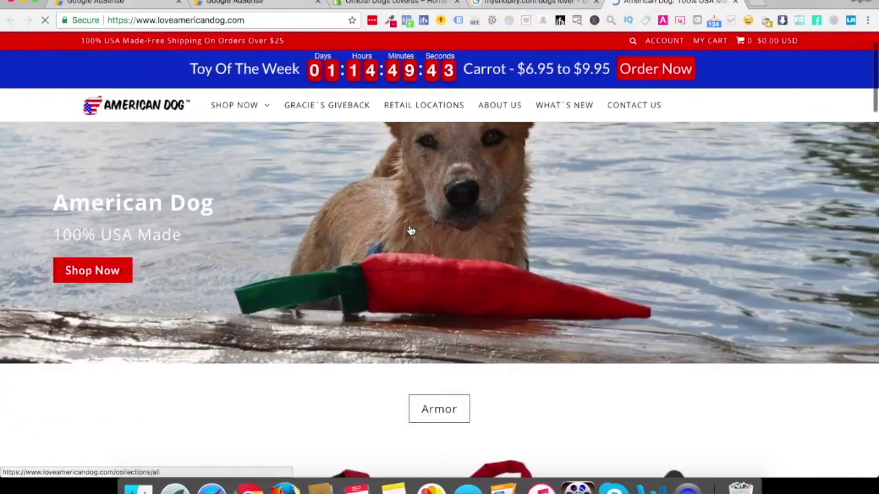
scroll(455, 343, down, 10)
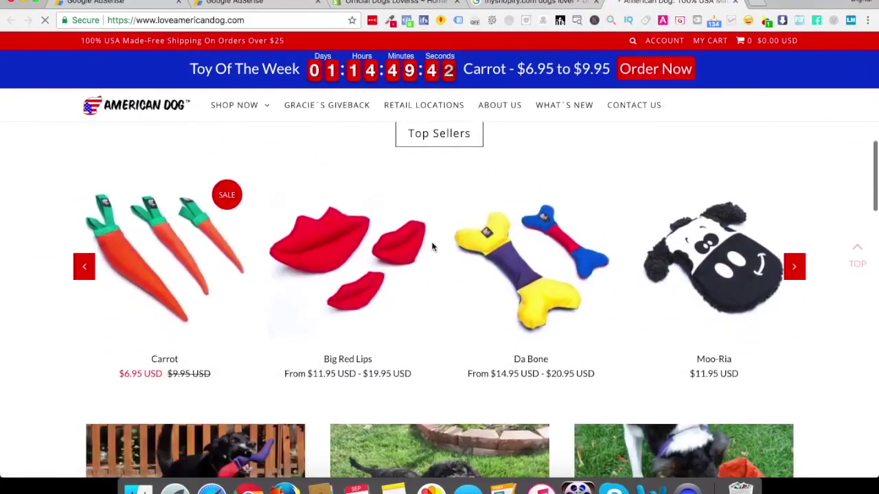
scroll(432, 246, down, 3)
scroll(432, 246, down, 5)
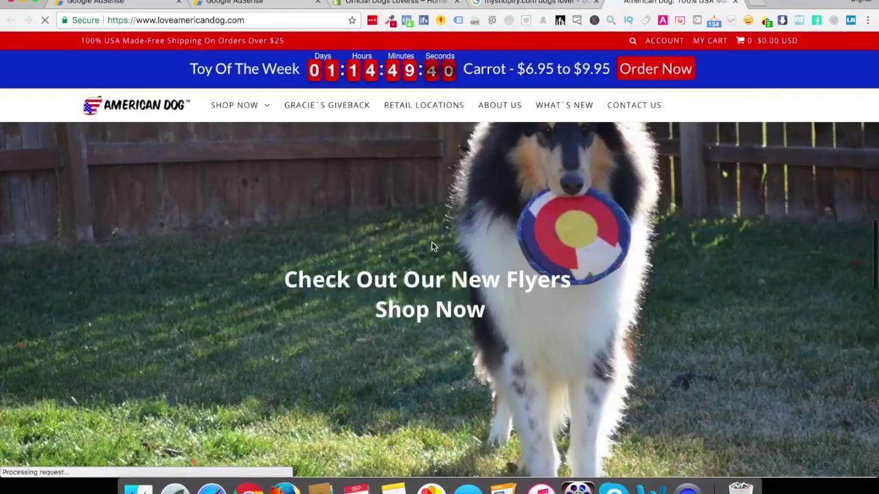
scroll(432, 246, down, 5)
click(735, 5)
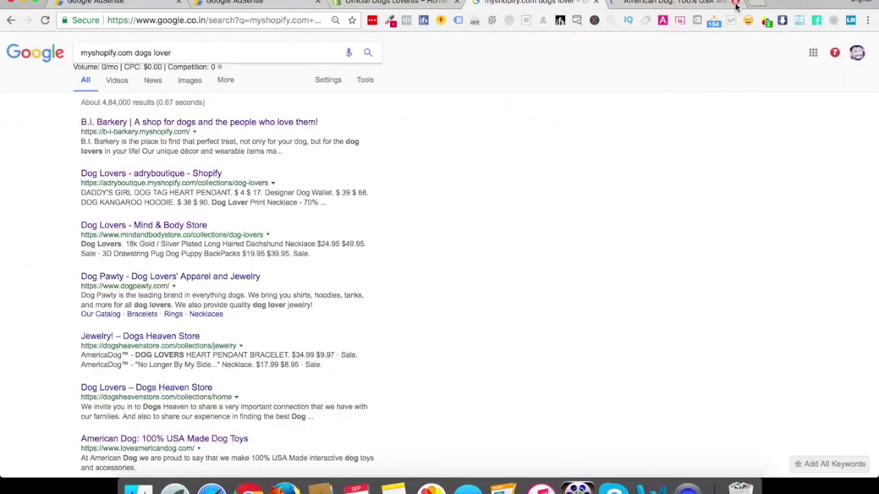
key(ctrl+shift+Tab)
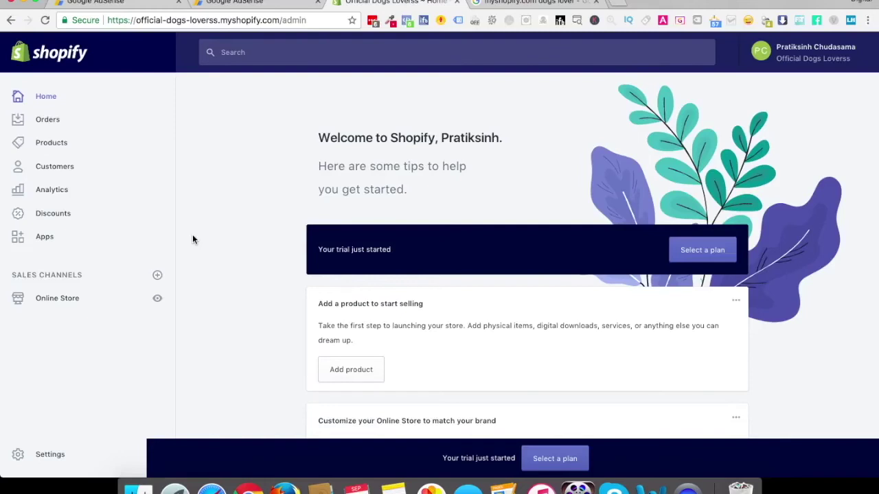
Open Online Store > Themes and scroll down toward the More themes section
click(53, 305)
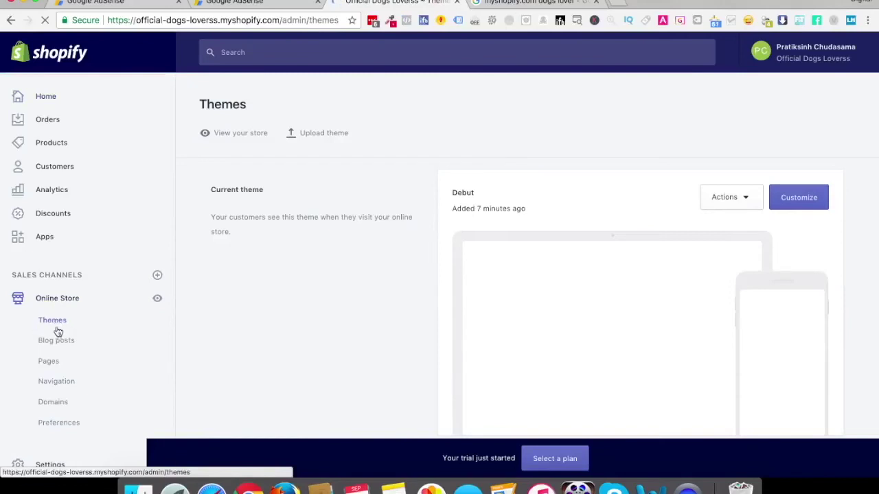
click(58, 327)
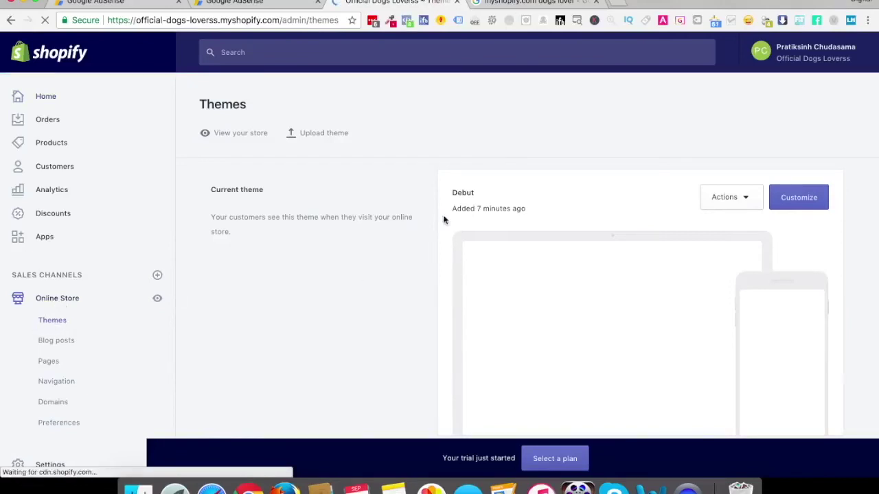
scroll(636, 286, down, 10)
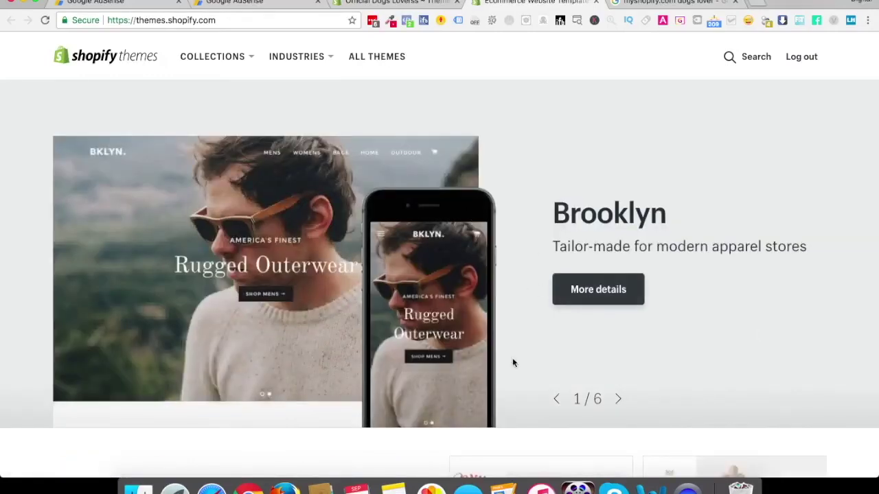
Search the Theme Store for 'elegant' themes
scroll(446, 330, down, 8)
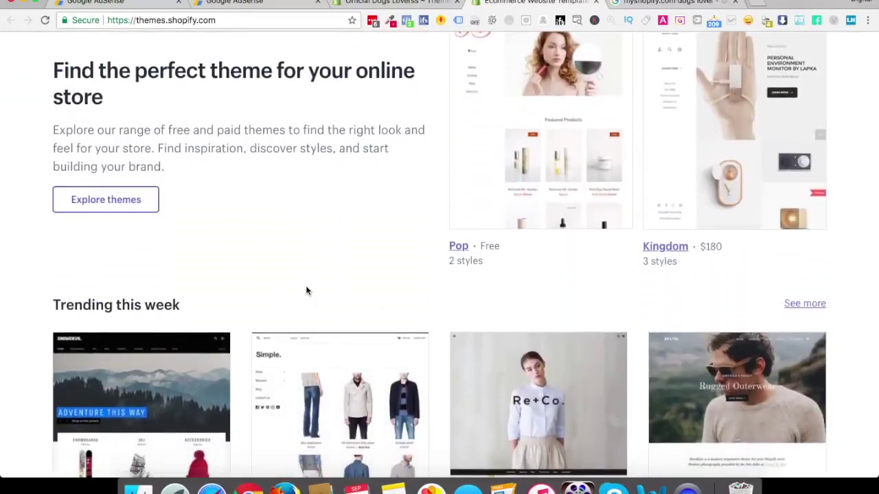
scroll(307, 291, up, 8)
click(745, 60)
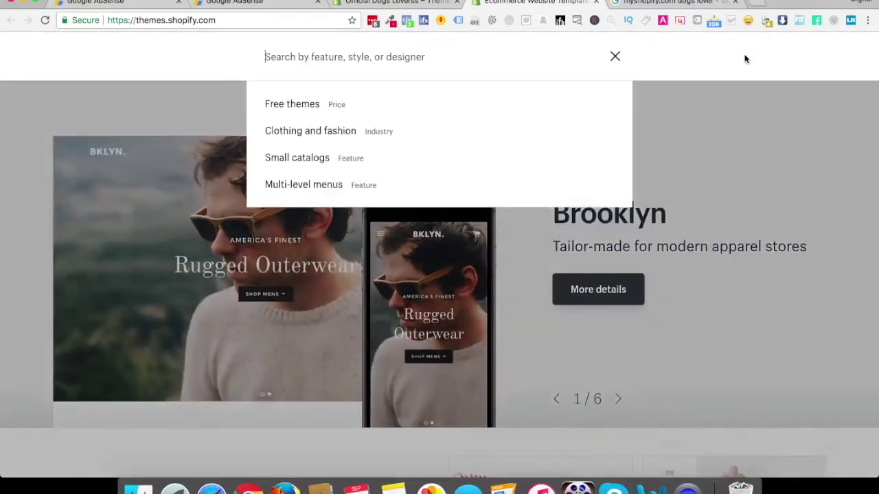
text(elega)
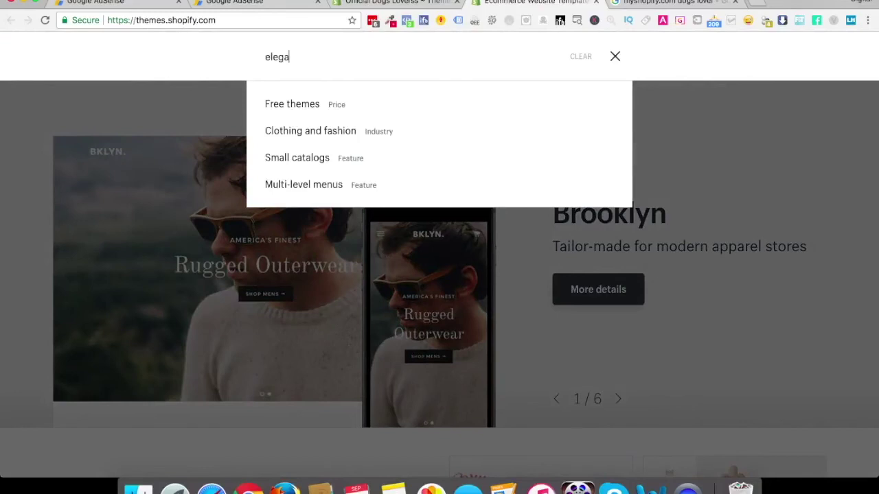
text(nt)
key(Return)
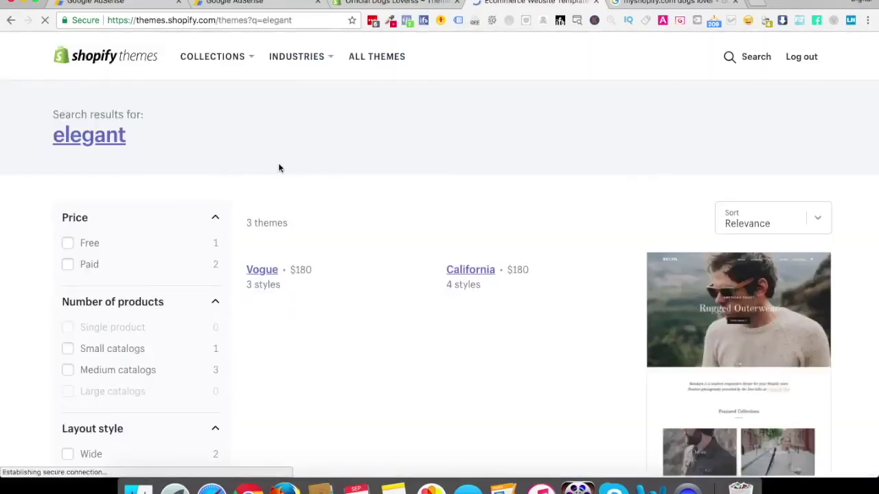
Filter the 'elegant' results by price and open the Brooklyn theme's detail page
scroll(385, 236, down, 4)
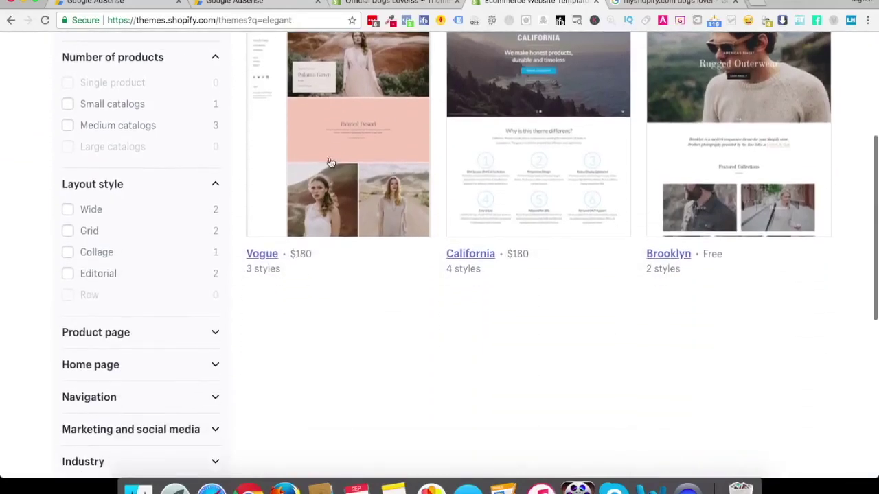
scroll(334, 252, up, 5)
click(67, 263)
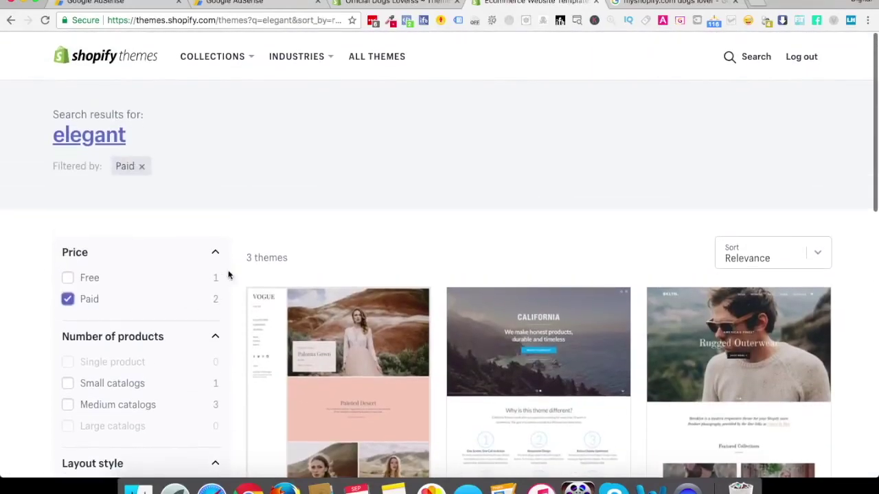
scroll(348, 265, down, 2)
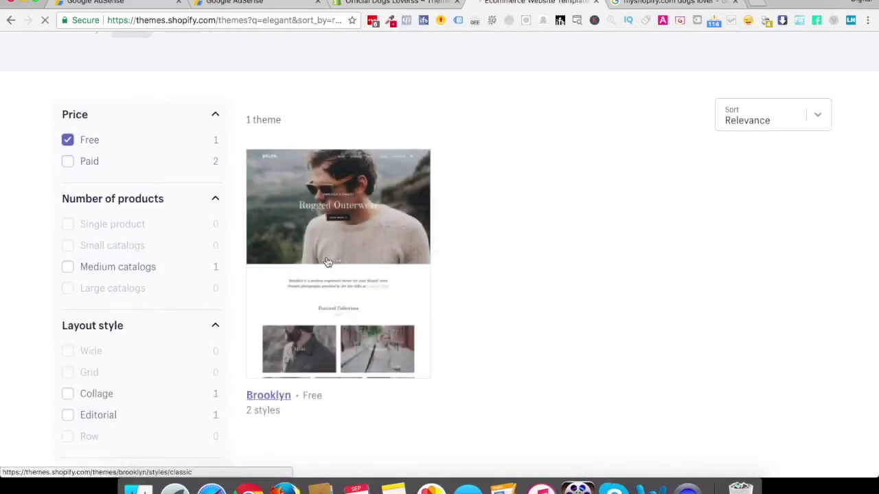
click(328, 262)
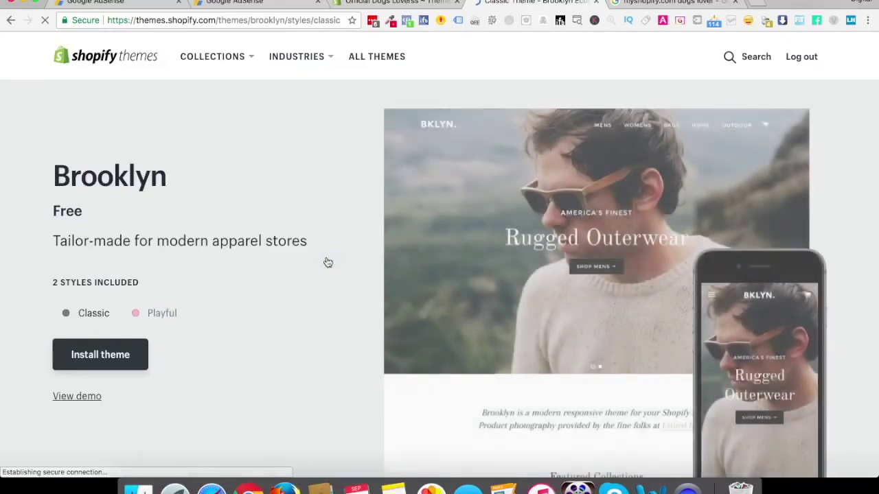
Open Brooklyn's live demo store and scroll through its homepage
scroll(326, 262, down, 4)
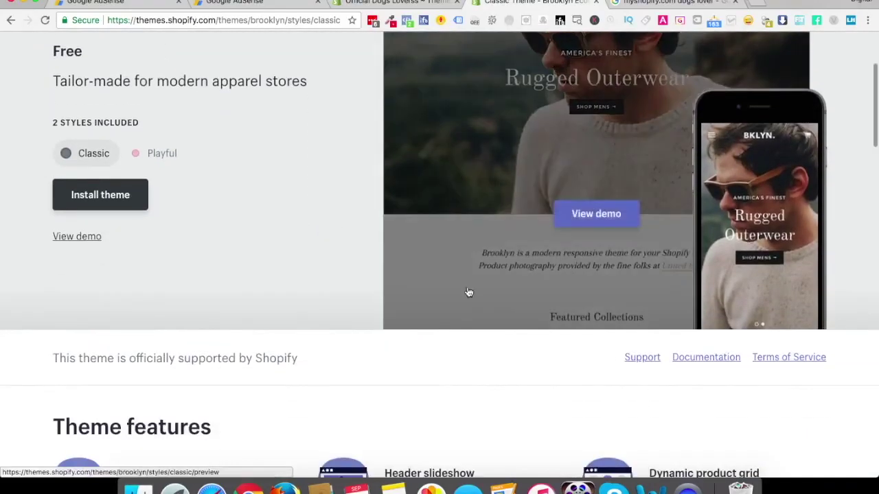
scroll(227, 212, up, 1)
click(74, 260)
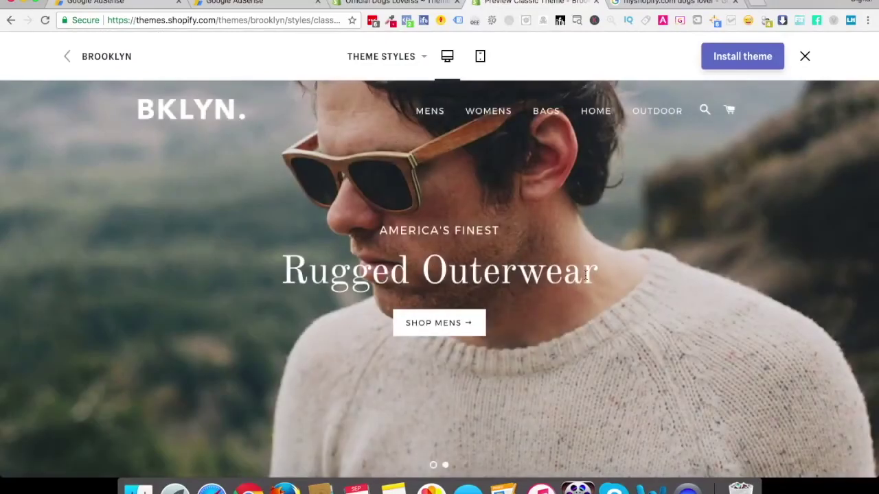
scroll(585, 275, down, 10)
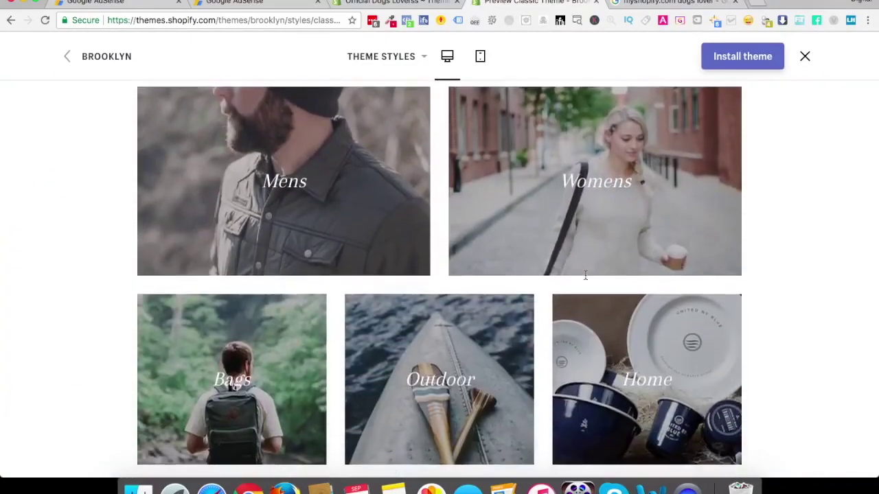
scroll(585, 275, down, 15)
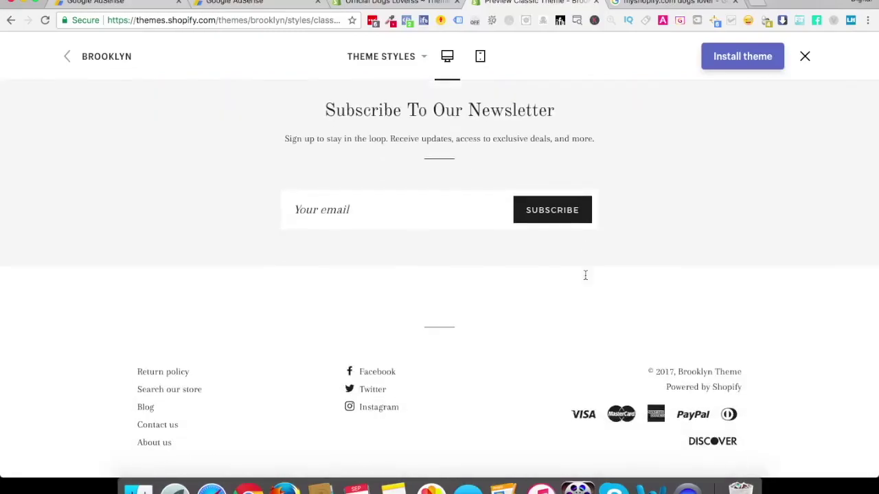
scroll(585, 274, up, 20)
scroll(585, 275, down, 8)
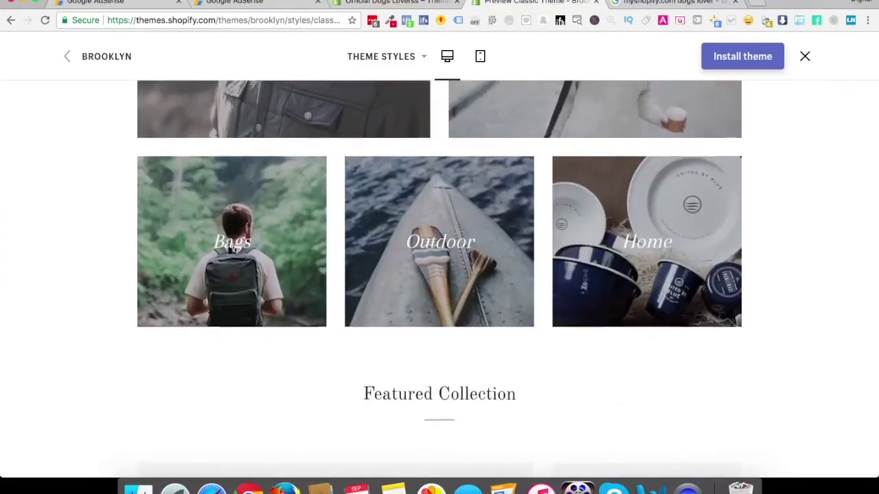
Browse the demo's Outdoor collection to the Camp Stool product and switch to mobile preview
click(417, 248)
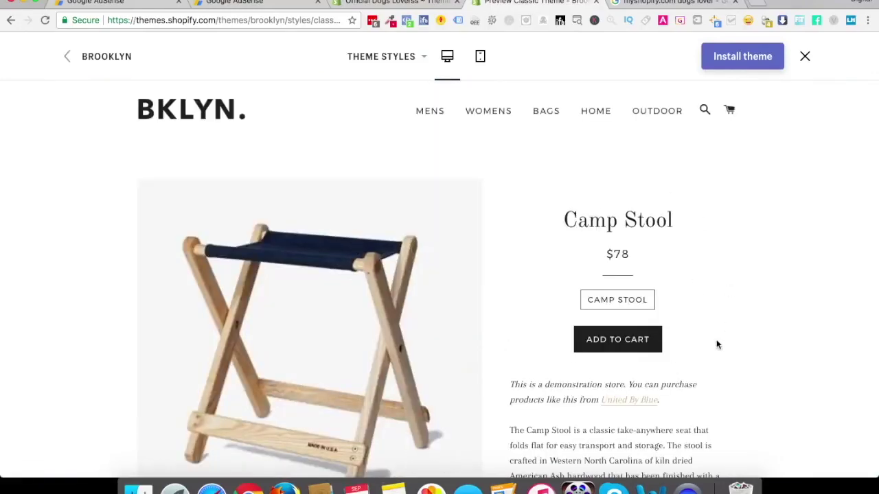
scroll(717, 345, down, 10)
scroll(717, 345, down, 3)
scroll(717, 345, up, 15)
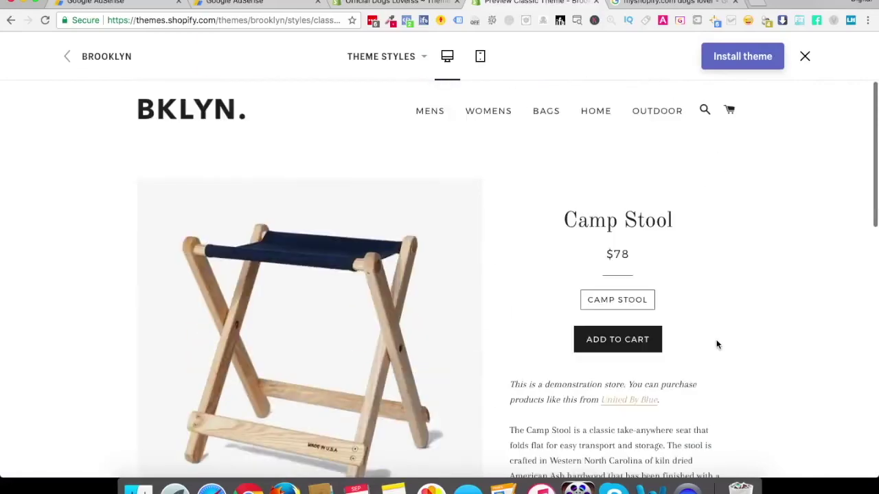
click(483, 56)
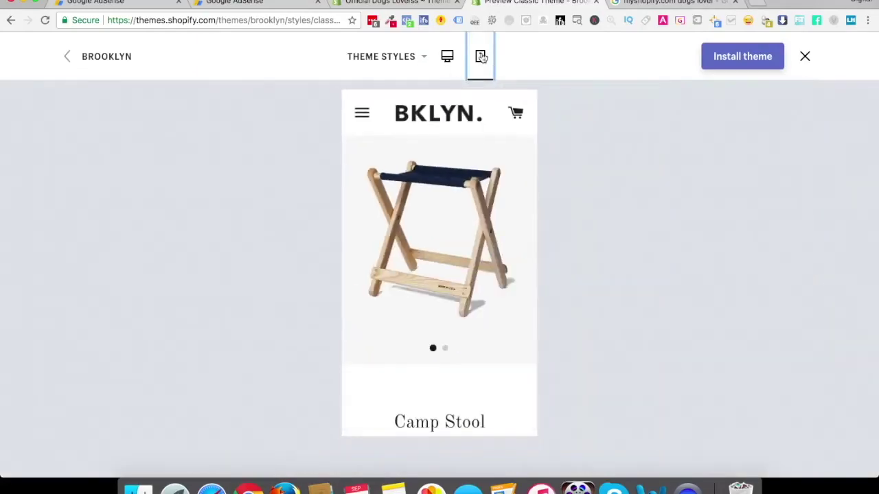
Scroll through Brooklyn's demo in the mobile layout
scroll(453, 304, down, 15)
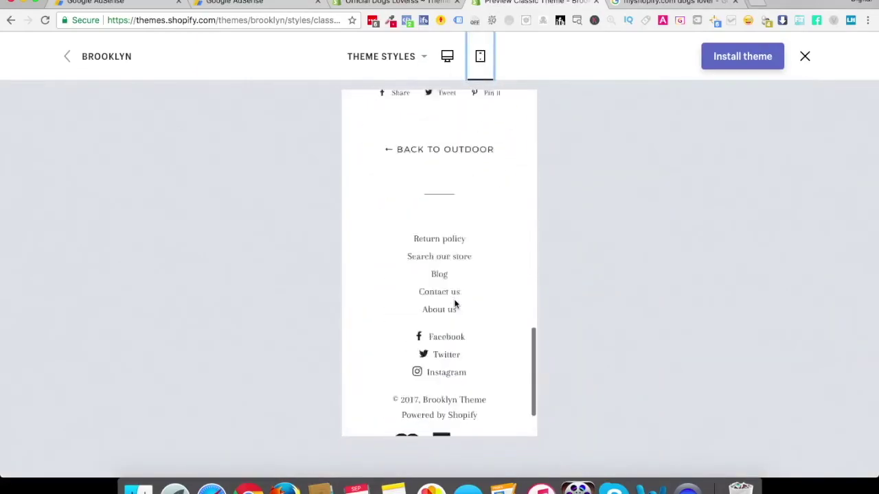
scroll(454, 304, up, 8)
scroll(453, 302, up, 10)
scroll(421, 289, down, 9)
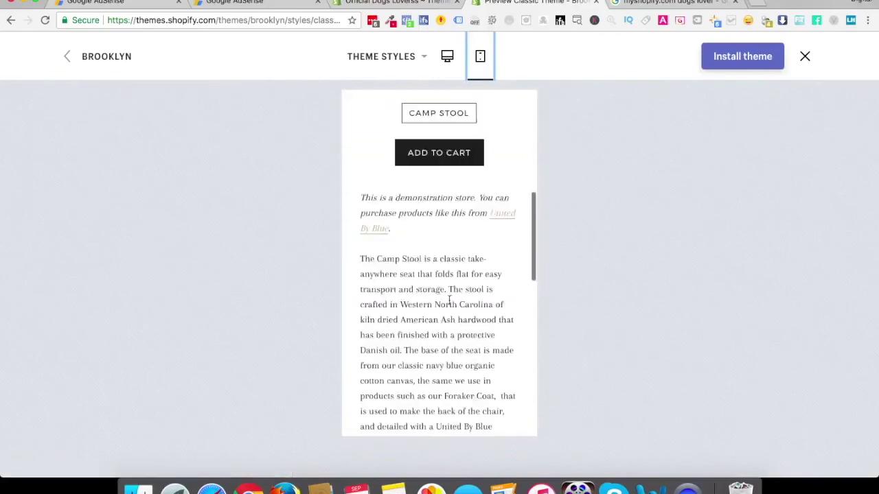
scroll(427, 294, up, 10)
Browse the Mens collection from the mobile menu, then start installing Brooklyn
click(361, 112)
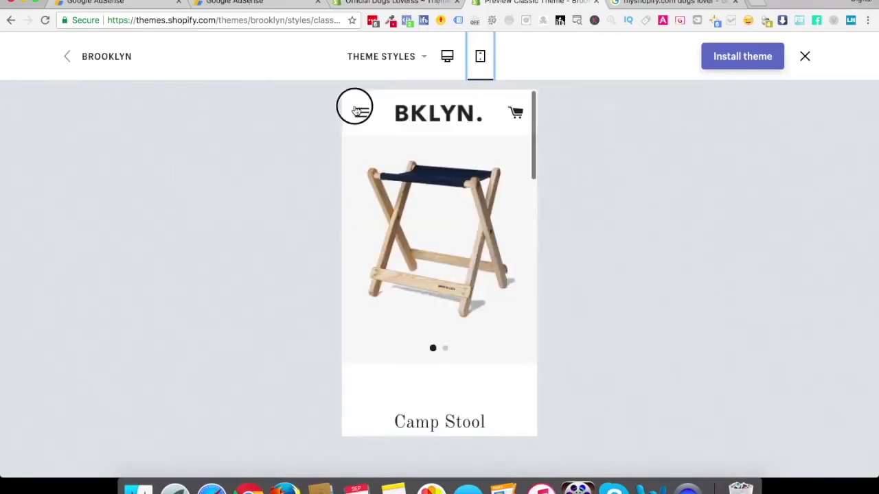
click(359, 168)
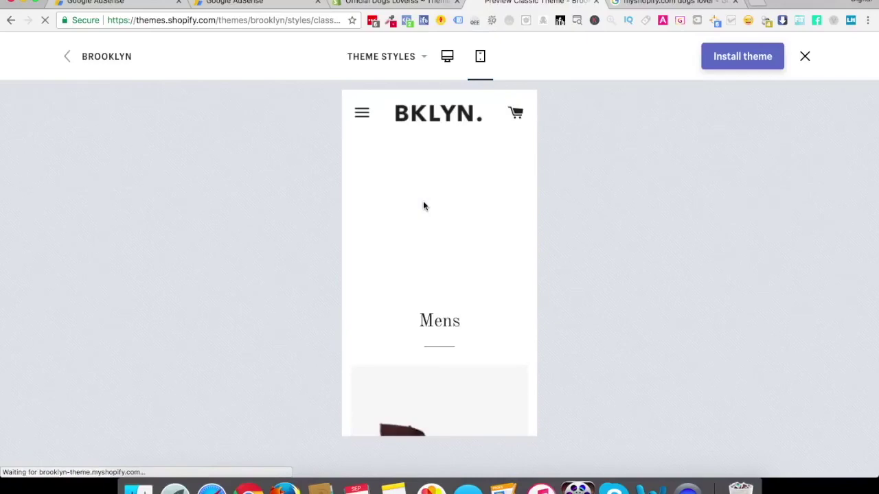
scroll(428, 289, down, 10)
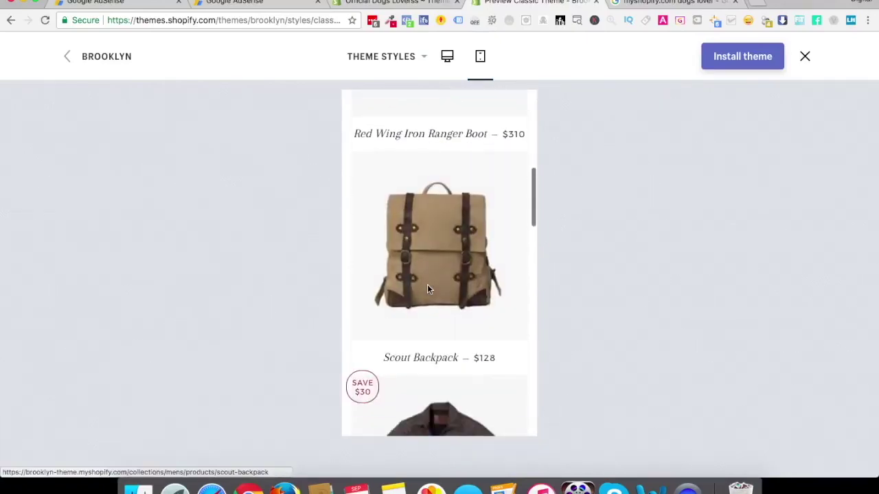
scroll(427, 289, down, 5)
click(735, 56)
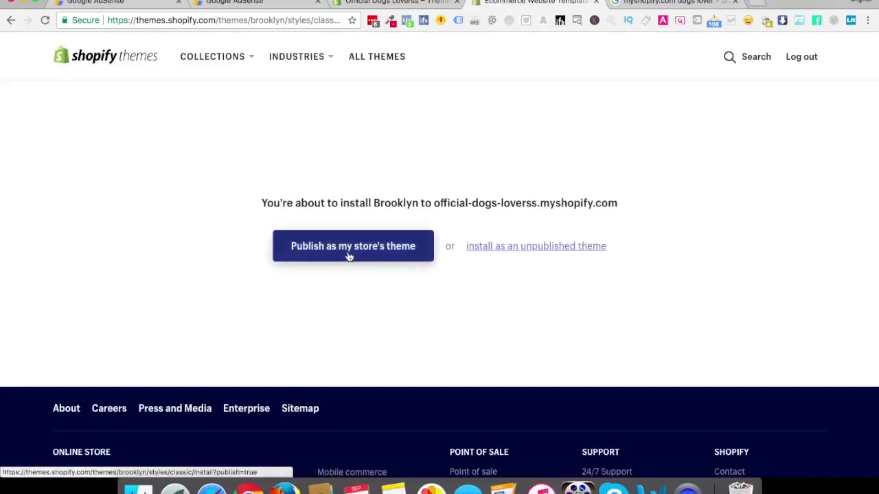
Publish Brooklyn as the store's live theme and go to the Theme Manager
click(354, 253)
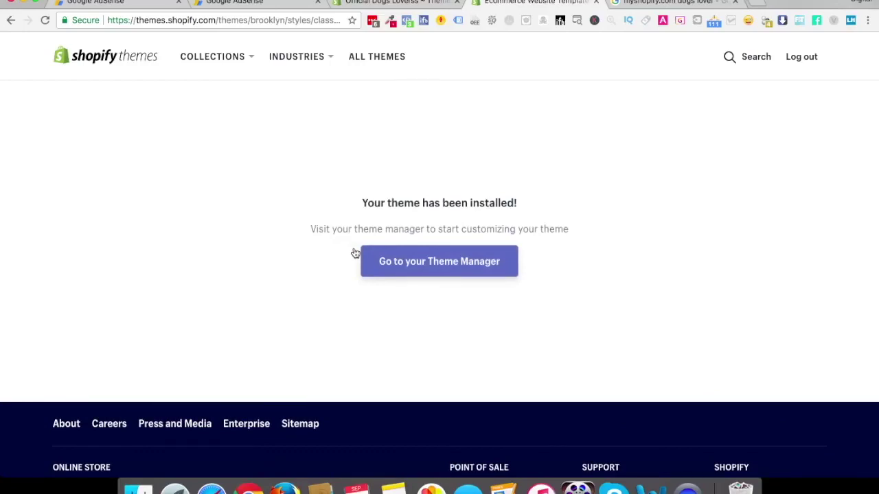
click(439, 262)
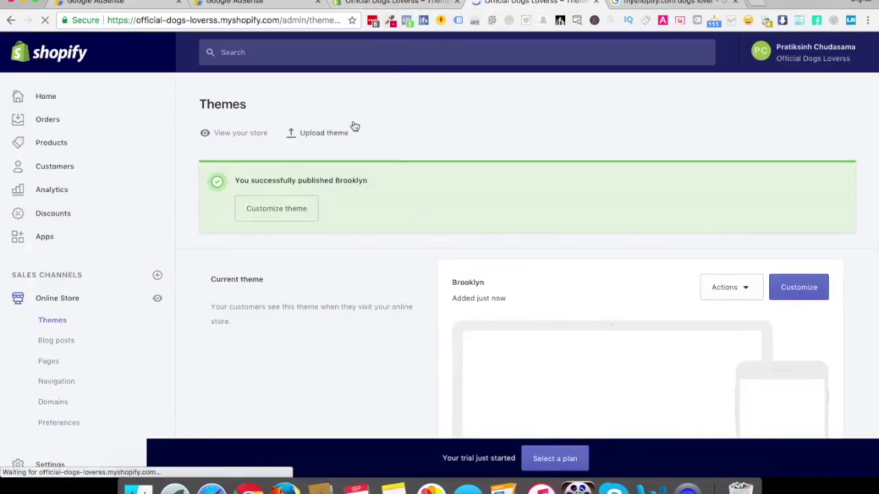
Close the duplicate Themes tab and open the live Official Dogs Loverss storefront in Brooklyn
scroll(354, 126, down, 10)
click(457, 3)
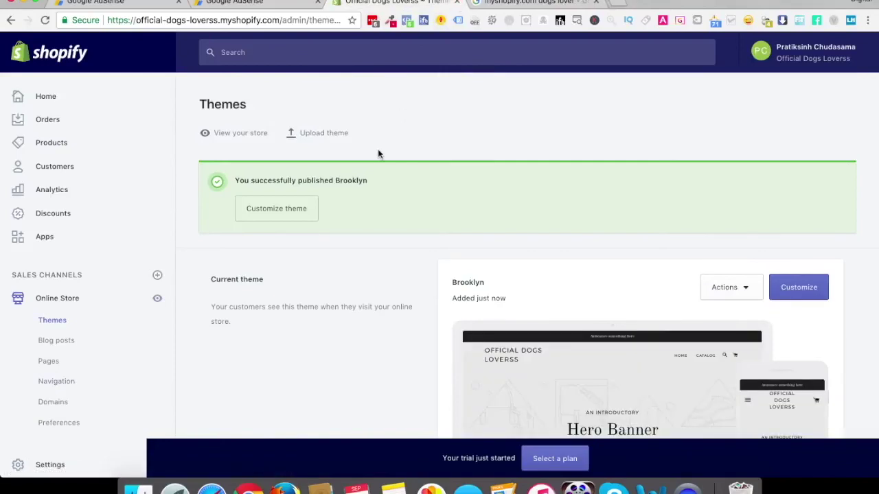
click(256, 135)
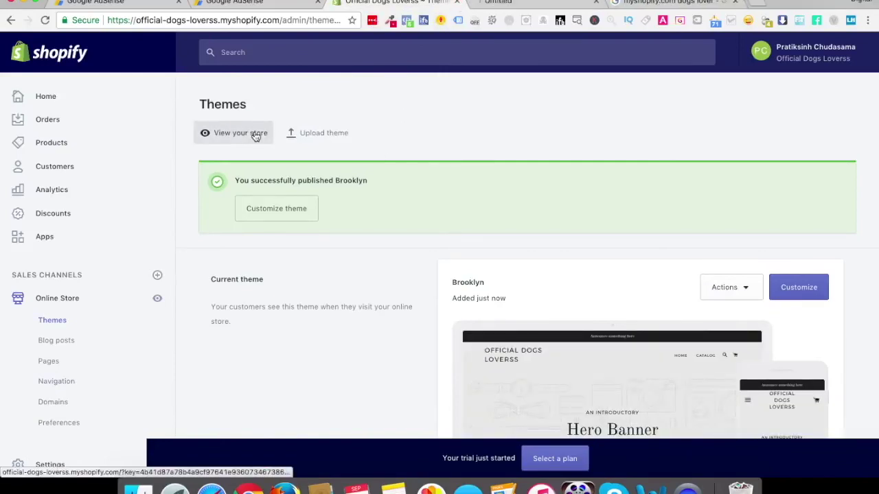
click(497, 6)
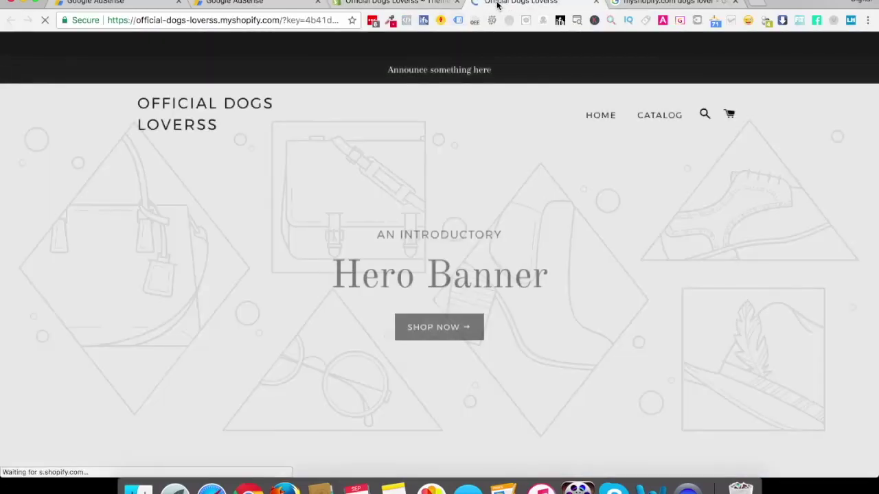